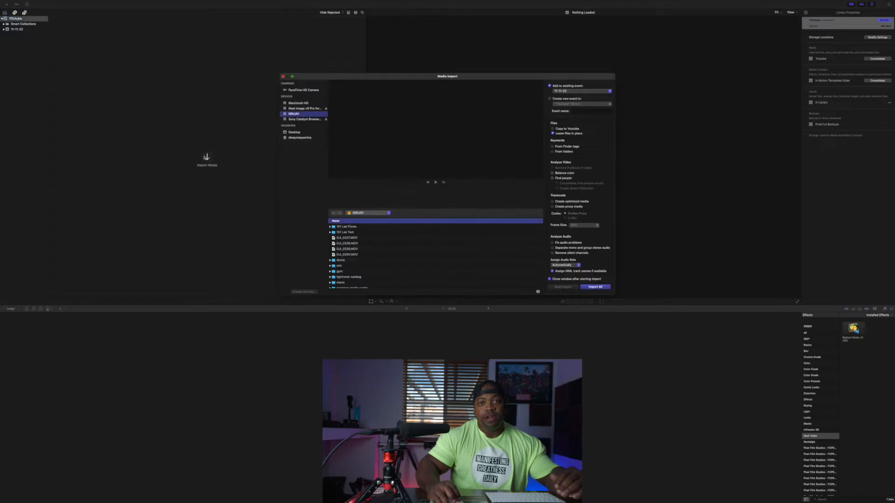
Import the four loose DJI MOV clips from the drive into the 11-11-22 event.
{"action": "left_click", "coordinate": [362, 238]}
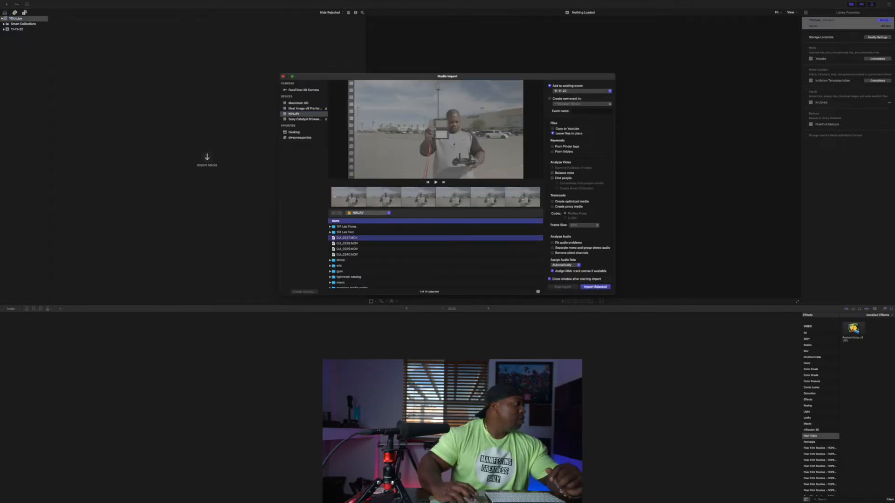
{"action": "left_click", "coordinate": [357, 255], "text": "shift"}
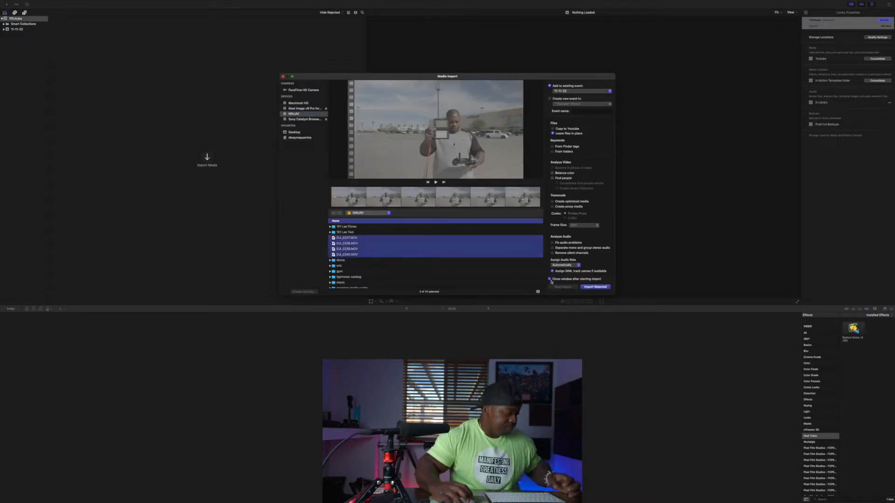
{"action": "left_click", "coordinate": [607, 287]}
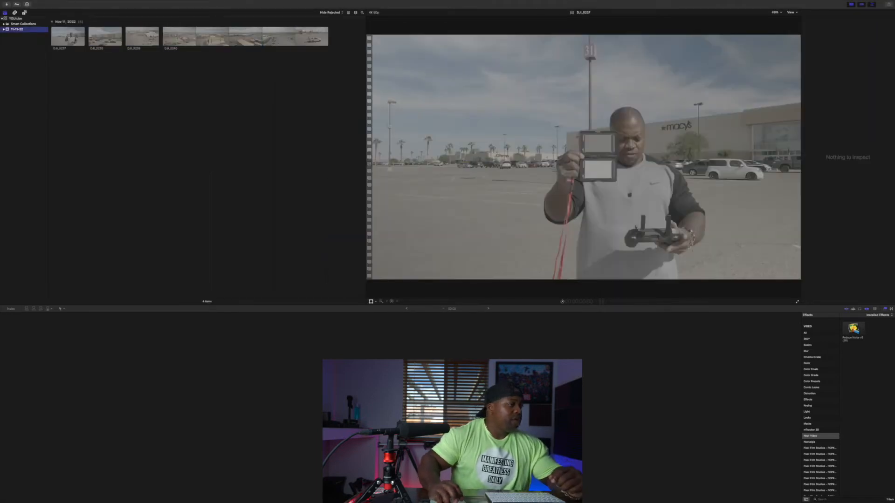
Create a new project named "Mavic 3 Colorgrade" in the 11-11-22 event.
{"action": "key", "text": "super+n"}
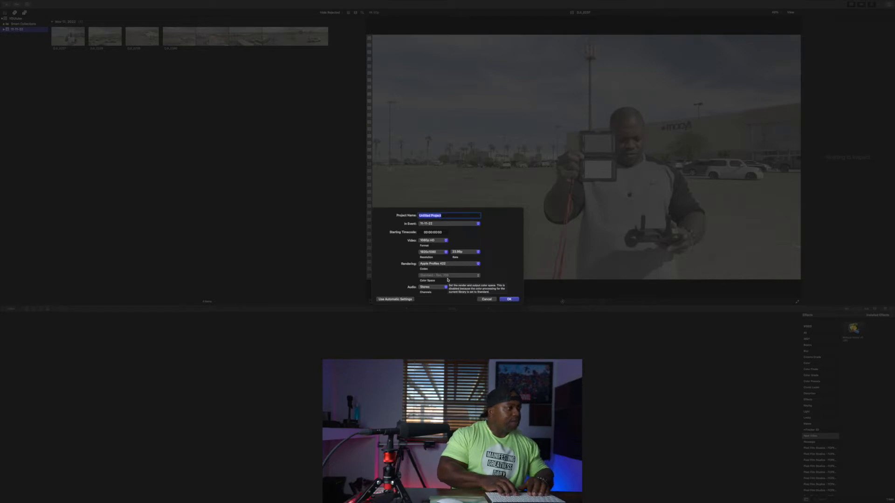
{"action": "type", "text": "Mavic 3"}
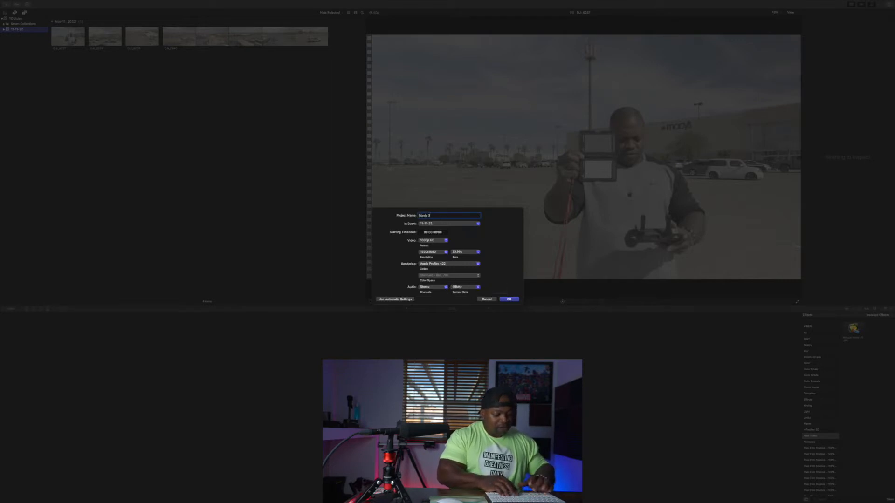
{"action": "type", "text": " Colorgrade"}
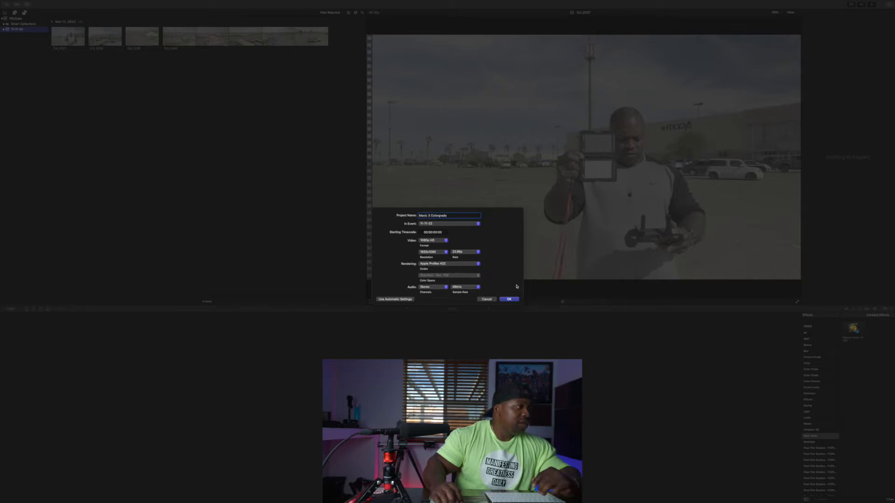
{"action": "left_click", "coordinate": [515, 300]}
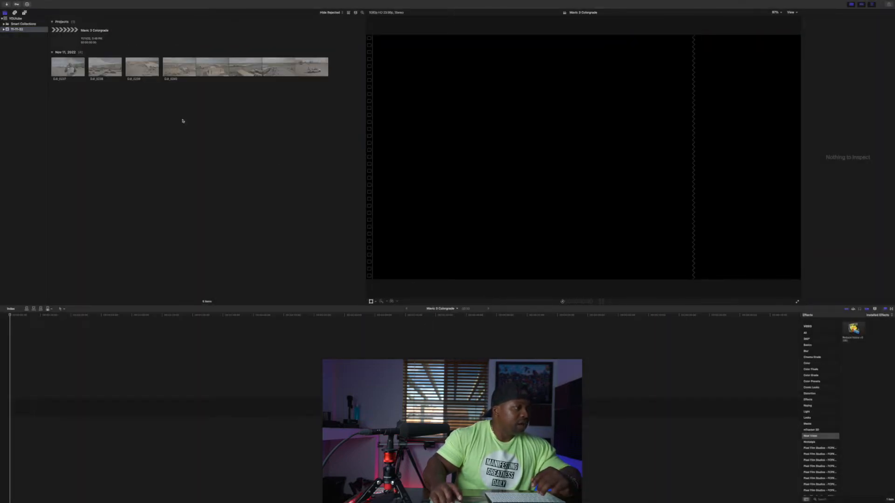
Place the first clip, the man holding the gray card, at the start of the timeline and park the playhead inside it.
{"action": "left_click", "coordinate": [79, 69]}
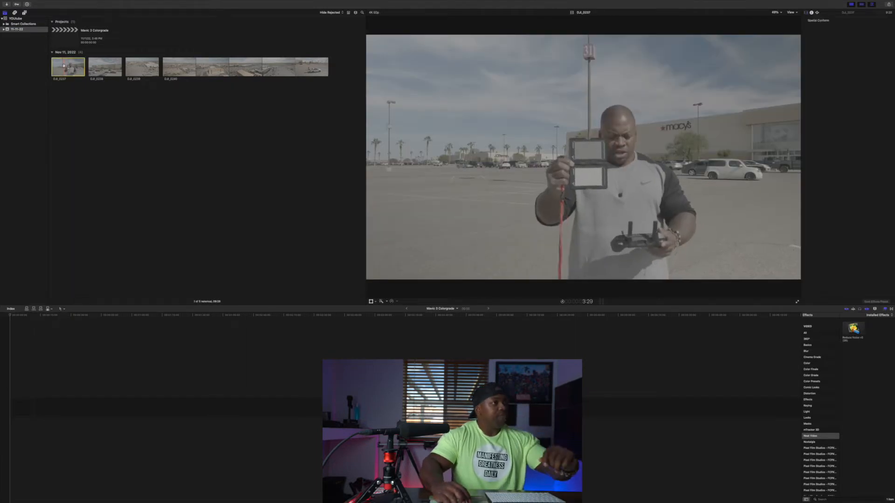
{"action": "left_click_drag", "start_coordinate": [62, 66], "coordinate": [22, 416]}
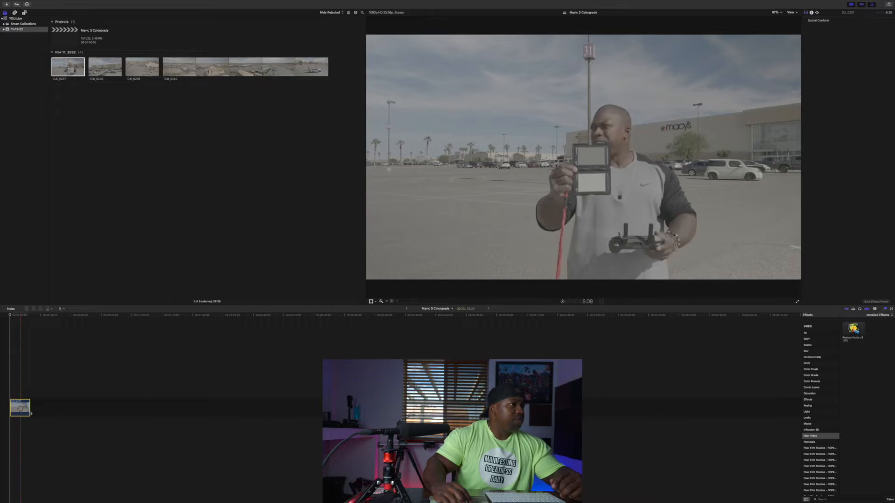
{"action": "left_click", "coordinate": [21, 387]}
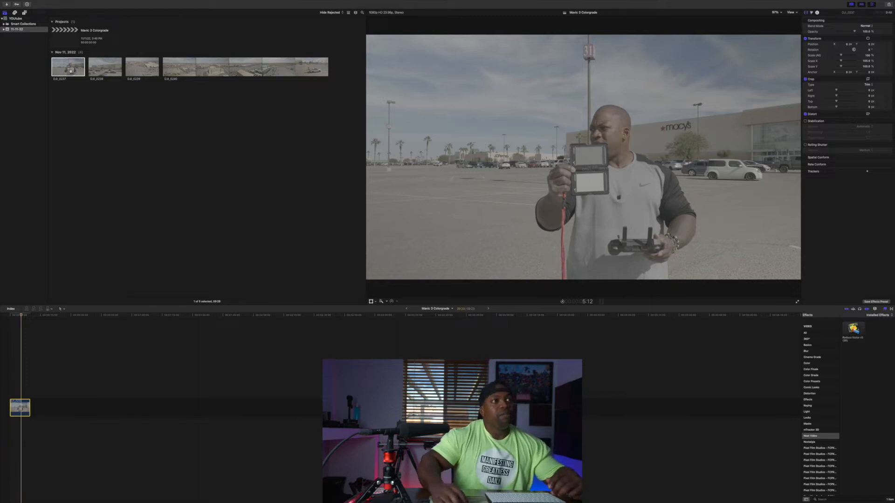
For all four event clips, set the Camera LUT to Leeming LUT Pro for DJI Mavic 3 D-Log and Color Space Override to Rec. 709.
{"action": "left_click", "coordinate": [70, 70]}
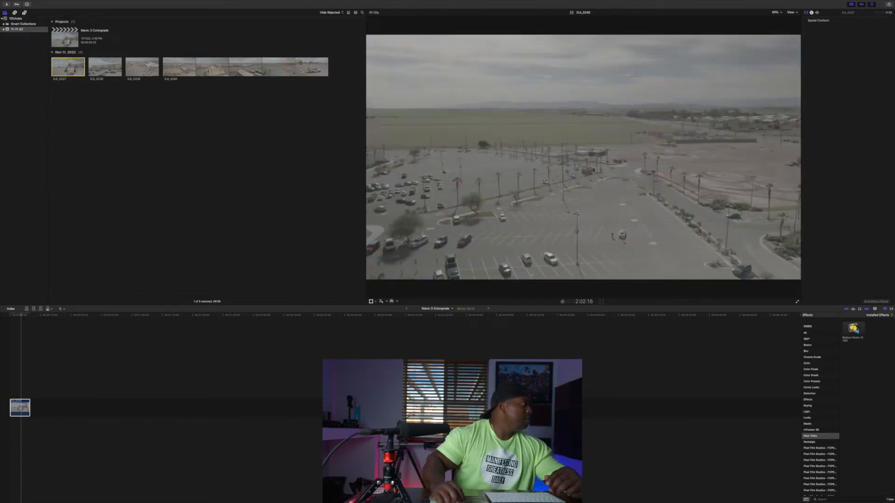
{"action": "left_click", "coordinate": [313, 70], "text": "shift"}
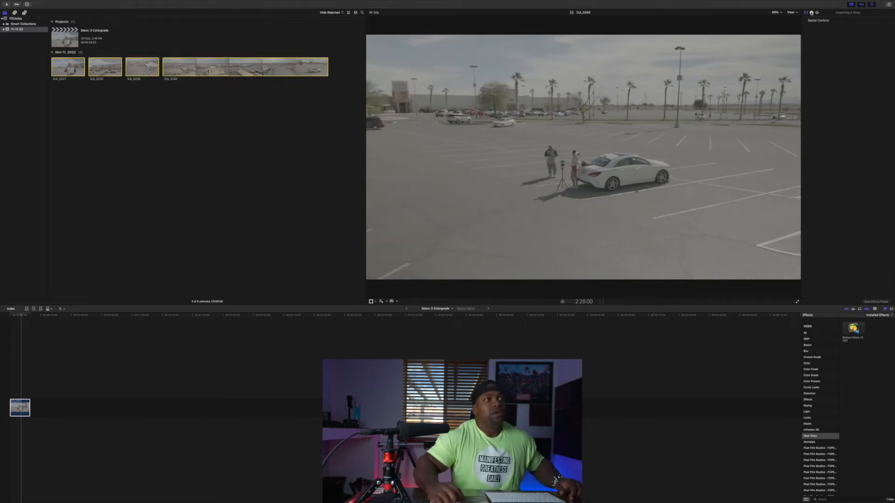
{"action": "left_click", "coordinate": [812, 13]}
{"action": "left_click", "coordinate": [888, 81]}
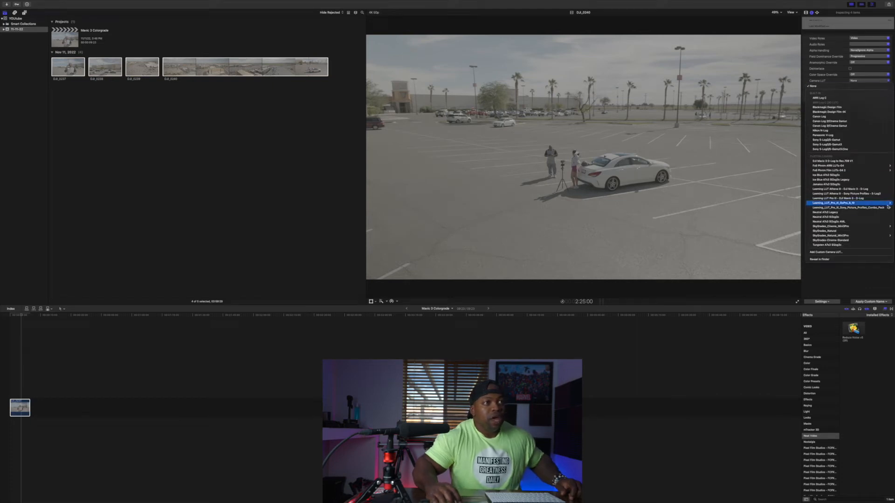
{"action": "mouse_move", "coordinate": [884, 207]}
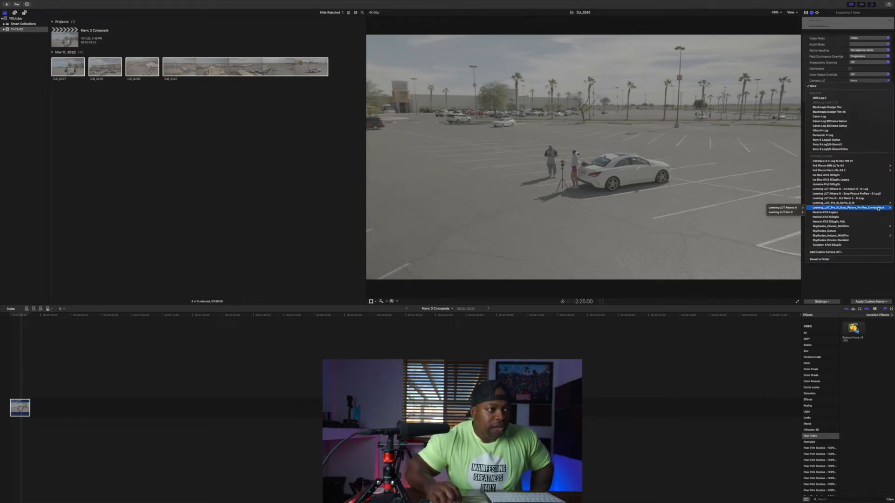
{"action": "mouse_move", "coordinate": [800, 212]}
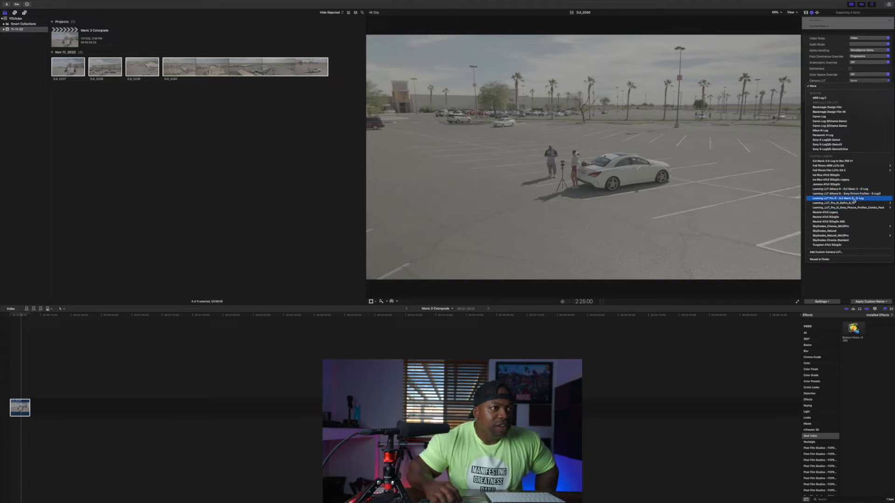
{"action": "left_click", "coordinate": [854, 199]}
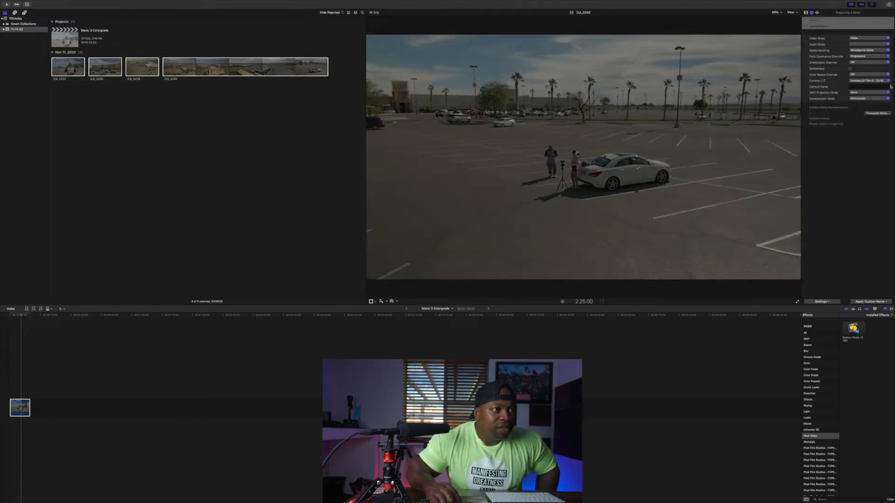
{"action": "left_click", "coordinate": [887, 75]}
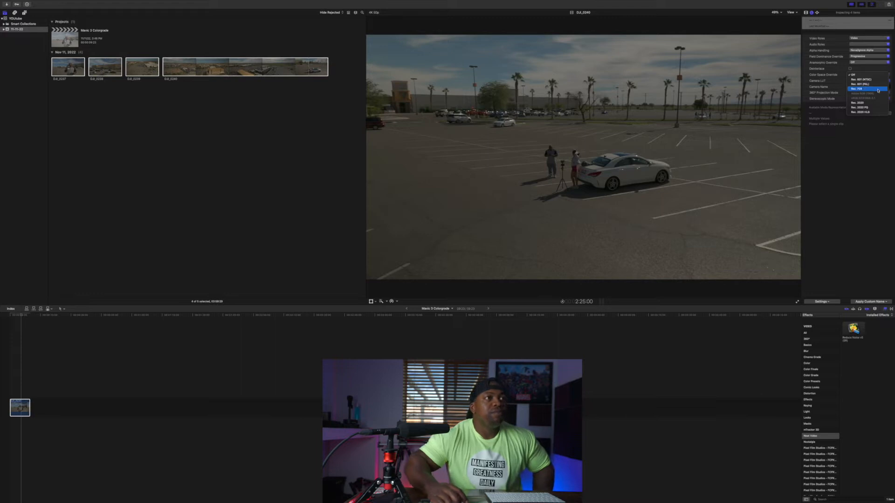
{"action": "left_click", "coordinate": [878, 90]}
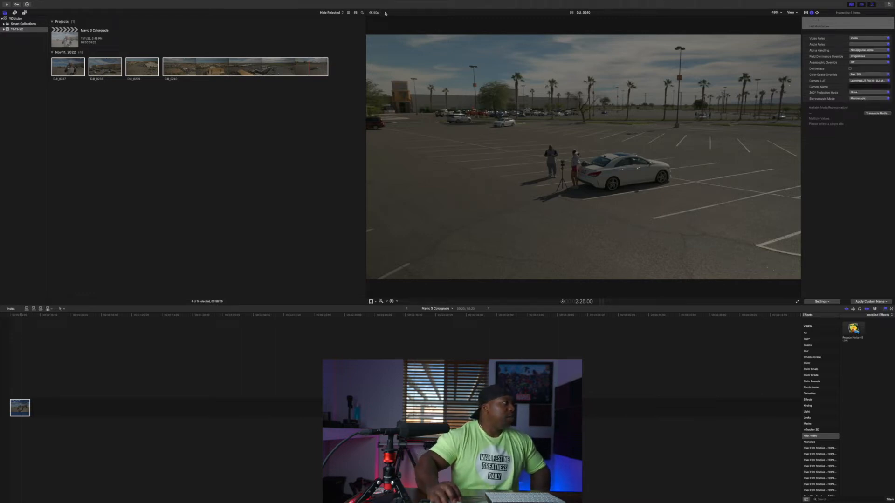
Apply the ColorFinalePro effect from the Color Finale category to the timeline clip.
{"action": "left_click", "coordinate": [20, 408]}
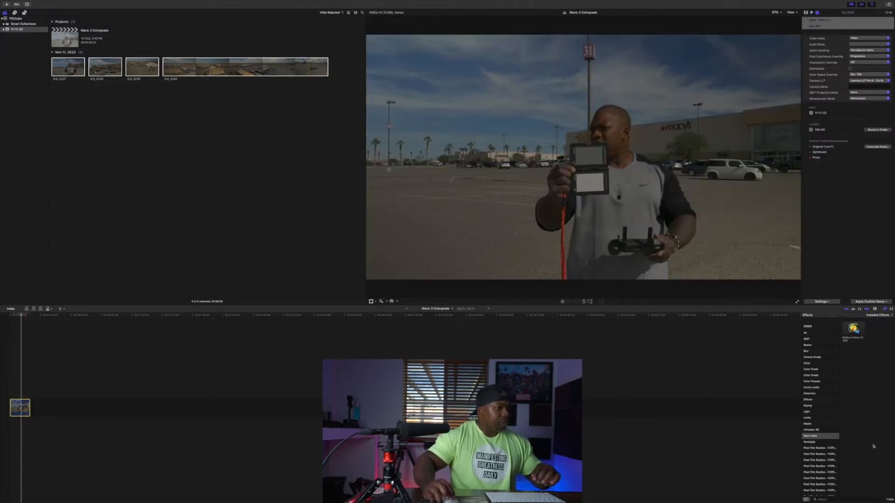
{"action": "left_click", "coordinate": [823, 371]}
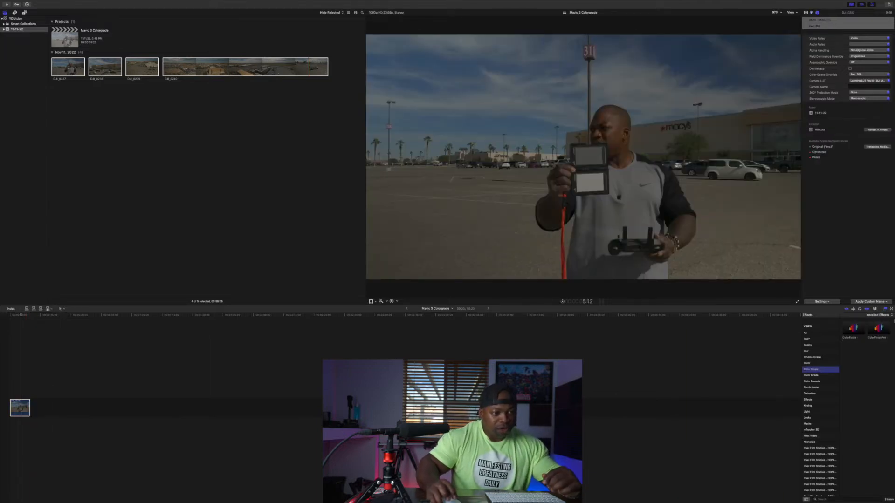
{"action": "left_click_drag", "start_coordinate": [880, 329], "coordinate": [20, 408]}
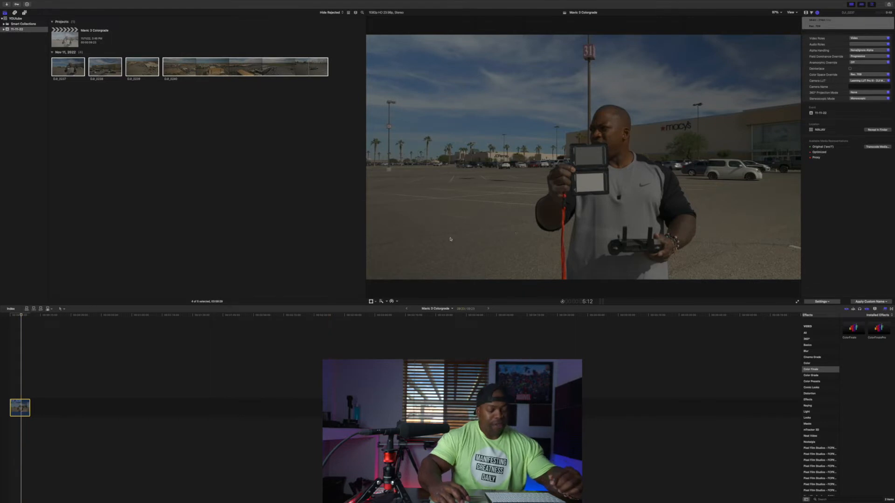
White-balance the clip in Color Finale Pro by sampling the white half of the held card.
{"action": "left_click", "coordinate": [806, 13]}
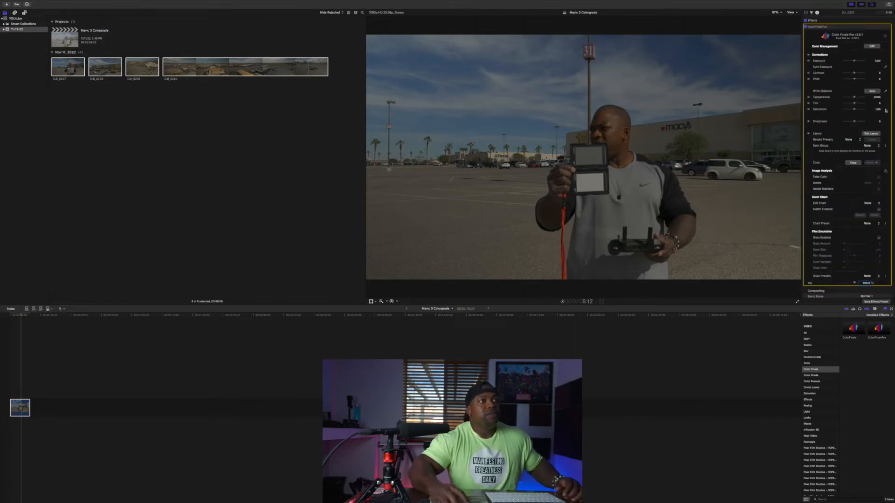
{"action": "left_click", "coordinate": [885, 92]}
{"action": "left_click", "coordinate": [590, 183]}
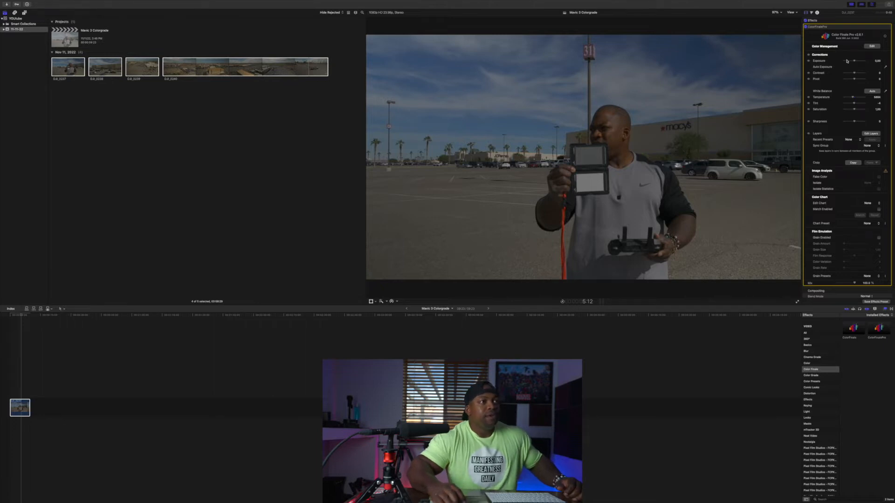
Show the video scopes with the browser hidden, and add a Color Wheels layer to the clip's Color Finale layers.
{"action": "key", "text": "super+7"}
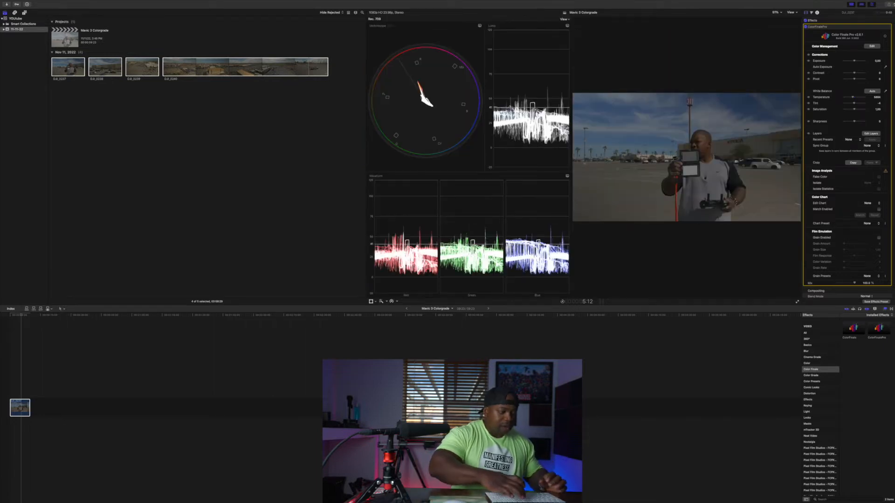
{"action": "left_click", "coordinate": [850, 4]}
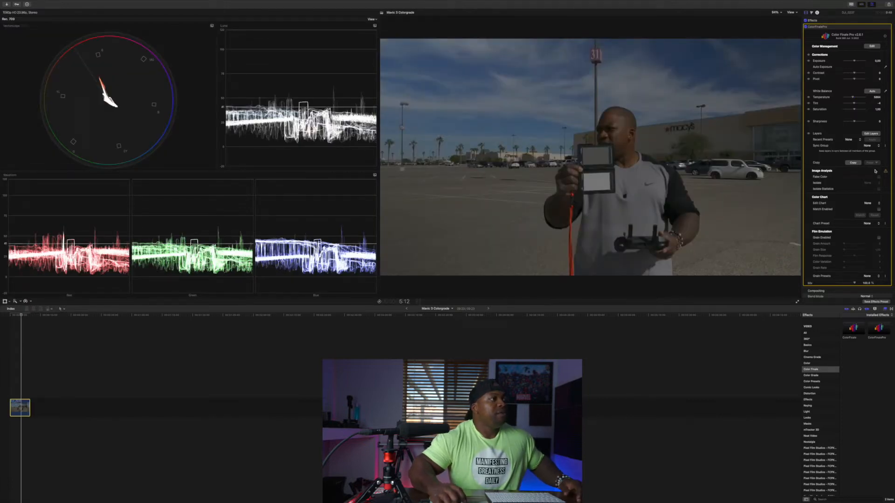
{"action": "left_click", "coordinate": [876, 135]}
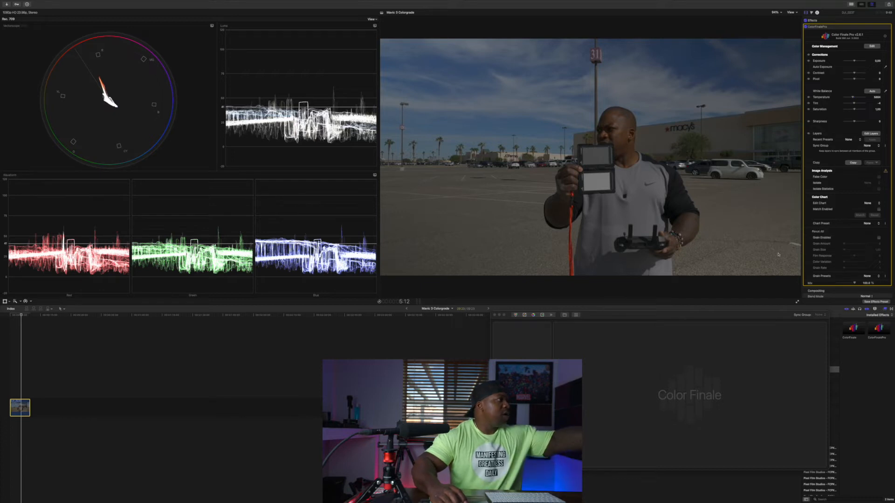
{"action": "left_click", "coordinate": [516, 315]}
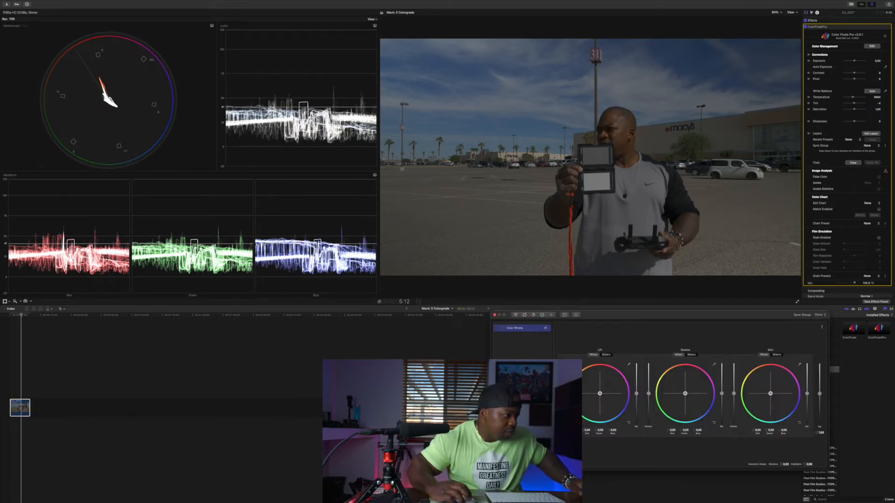
Lower the Lift master slightly and raise the Gain master to brighten the clip, closing the Color Finale layers window when finished.
{"action": "left_click_drag", "start_coordinate": [563, 394], "coordinate": [563, 397]}
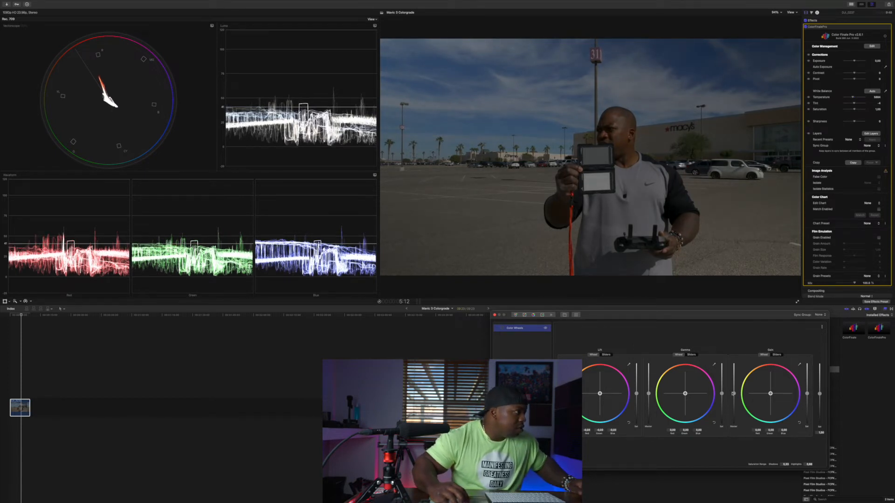
{"action": "left_click_drag", "start_coordinate": [734, 395], "coordinate": [734, 380]}
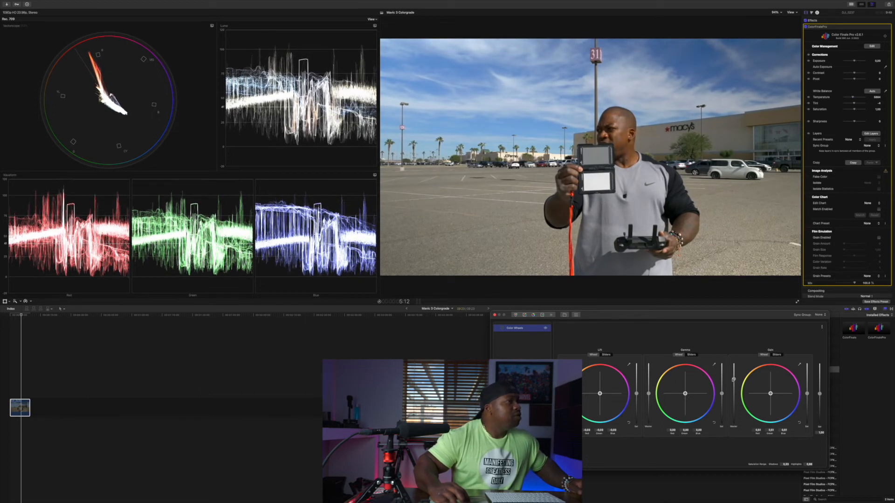
{"action": "left_click", "coordinate": [495, 316]}
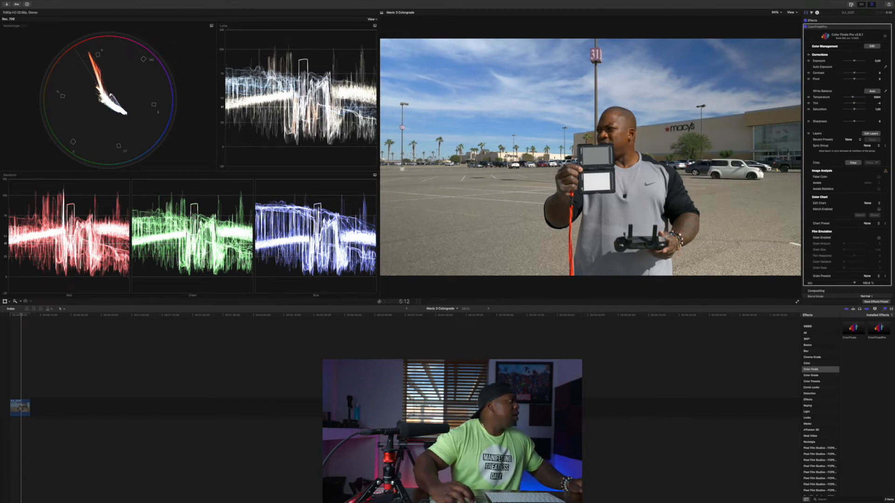
Bring back the browser and place an Adjustment Layer title above the clip in the timeline.
{"action": "key", "text": "ctrl+super+1"}
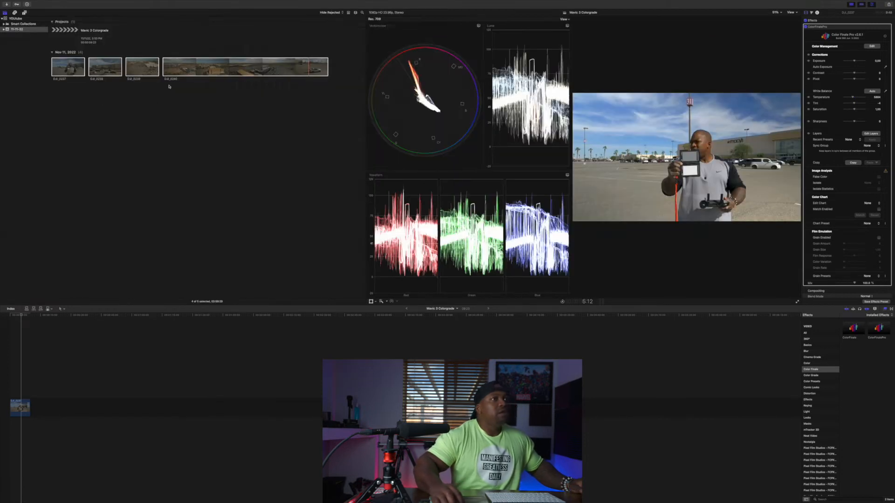
{"action": "left_click", "coordinate": [25, 13]}
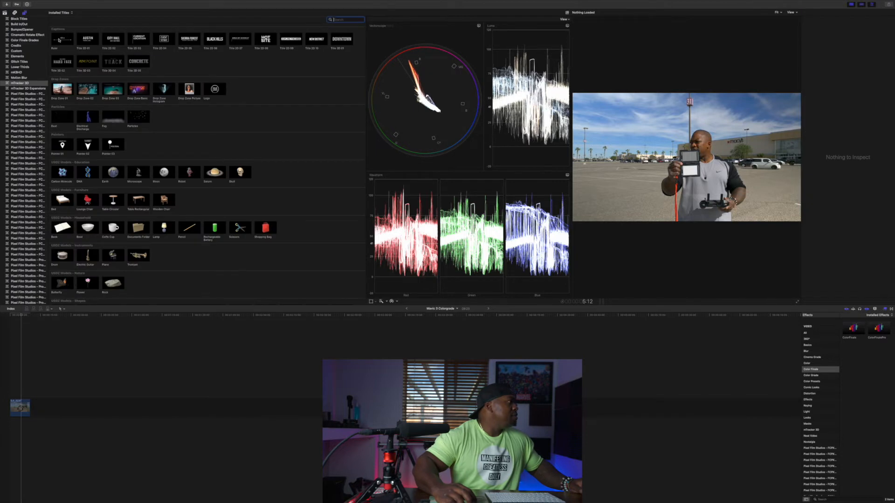
{"action": "scroll", "coordinate": [29, 51], "scroll_direction": "up", "scroll_amount": 4}
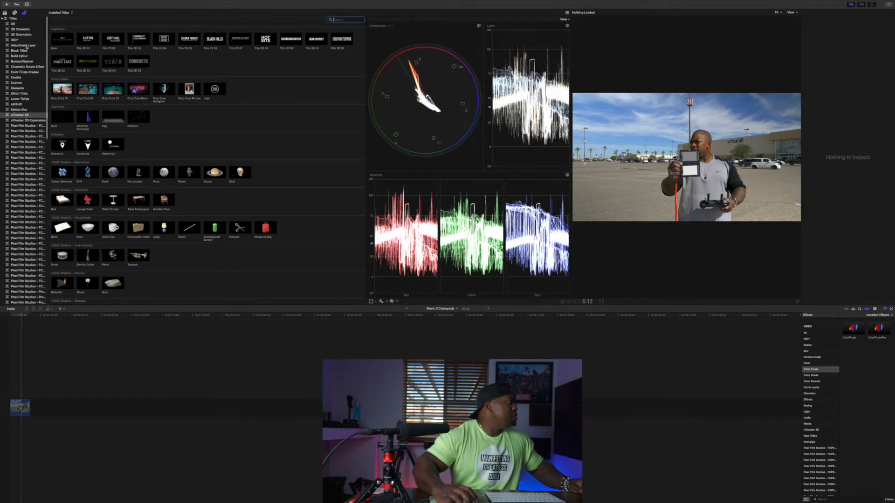
{"action": "left_click", "coordinate": [27, 45]}
{"action": "left_click_drag", "start_coordinate": [64, 35], "coordinate": [30, 395]}
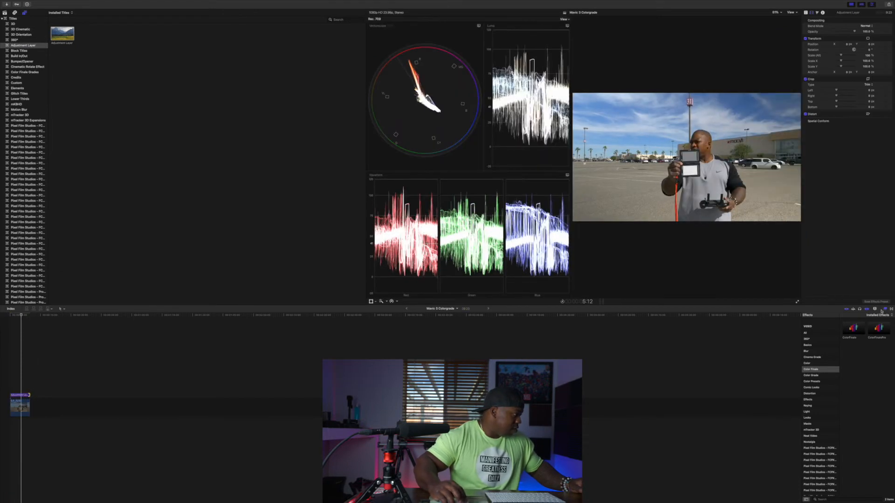
Search all installed effects for "custom" and apply the Custom LUT effect to the adjustment layer above the first clip.
{"action": "left_click", "coordinate": [823, 333]}
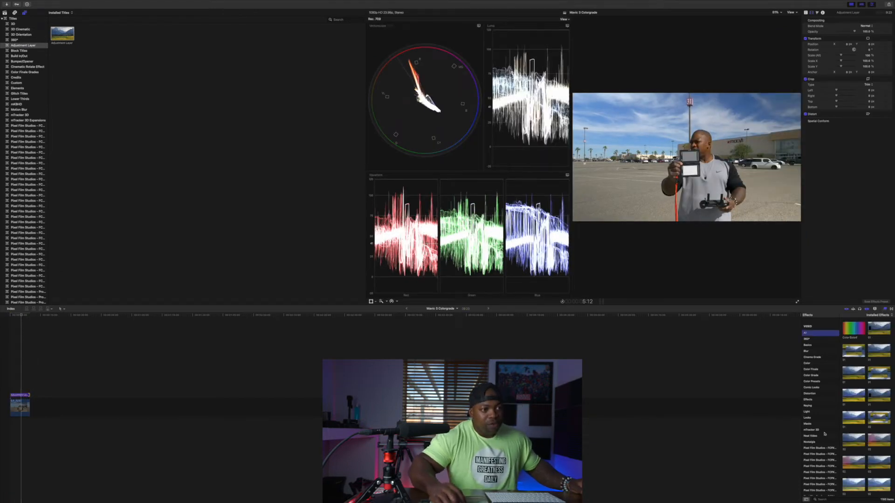
{"action": "left_click", "coordinate": [830, 498]}
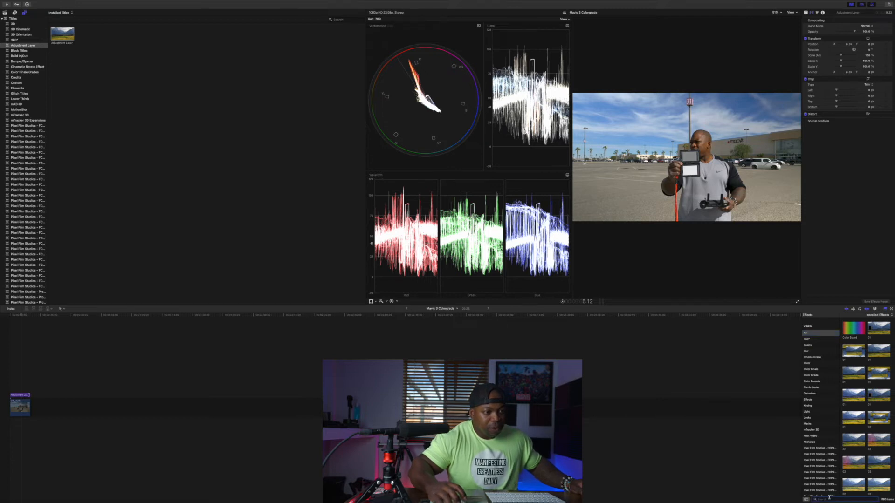
{"action": "type", "text": "custom"}
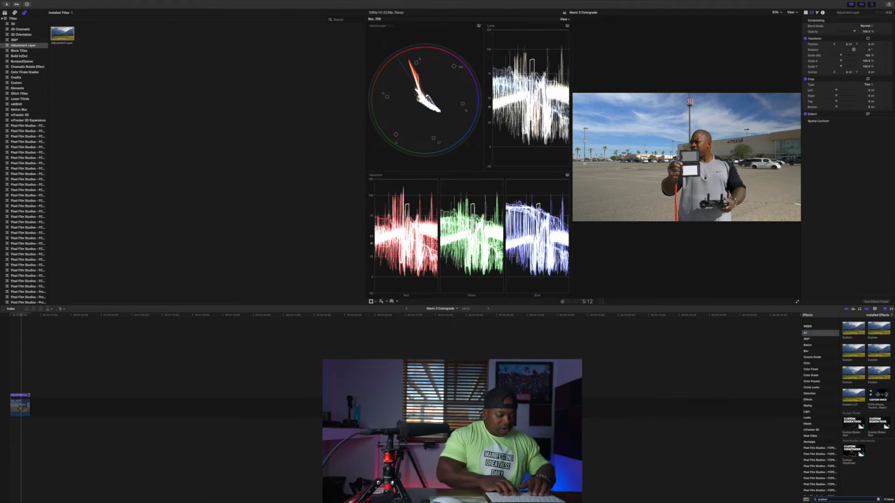
{"action": "key", "text": "Return"}
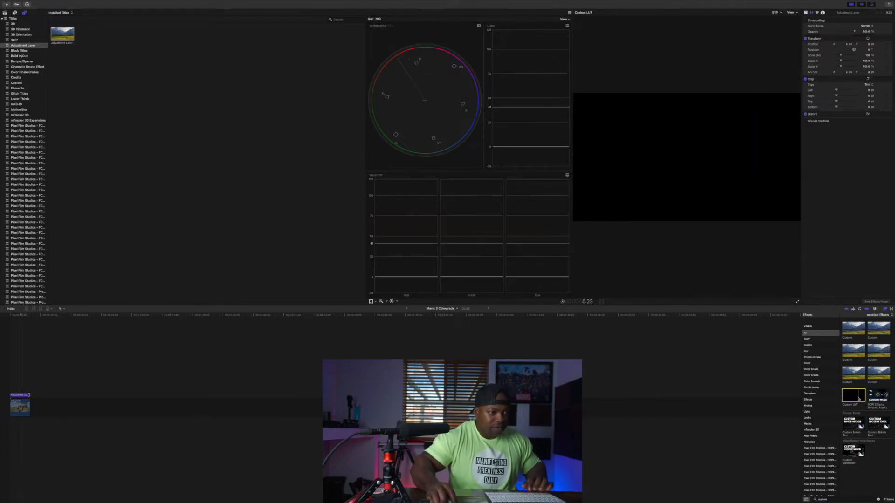
{"action": "left_click_drag", "start_coordinate": [854, 395], "coordinate": [25, 400]}
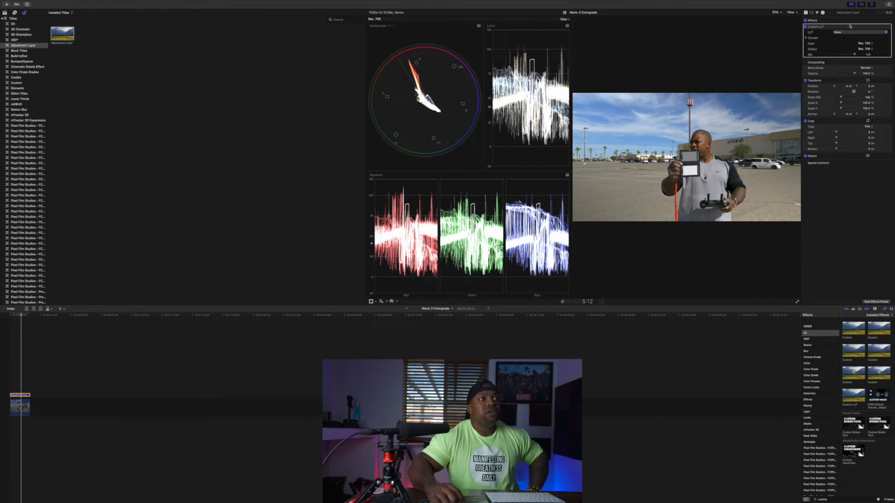
Set the adjustment layer's Custom LUT to Leeming LUT Quickie - Basic Balanced v2 and check the result with the browser briefly hidden.
{"action": "left_click", "coordinate": [886, 33]}
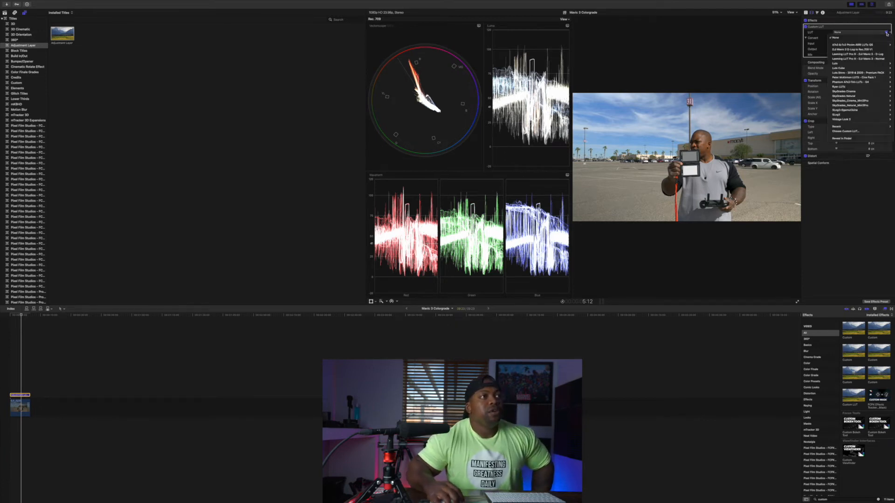
{"action": "mouse_move", "coordinate": [868, 63]}
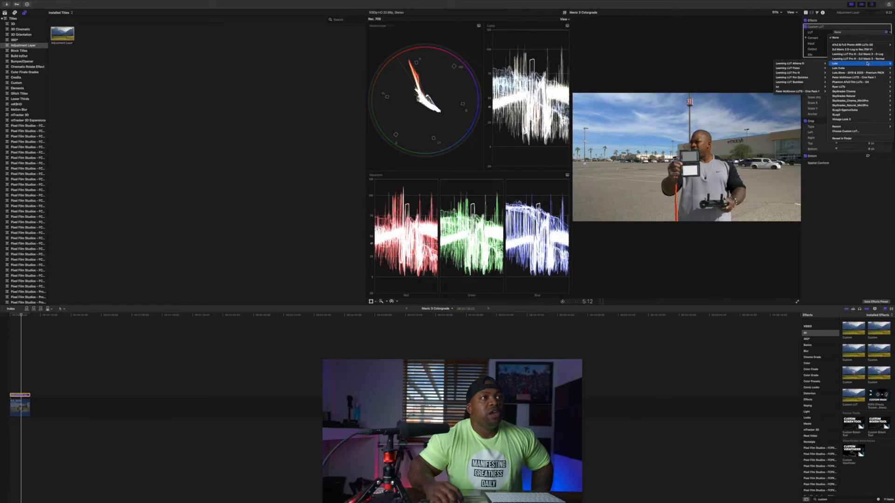
{"action": "mouse_move", "coordinate": [811, 83]}
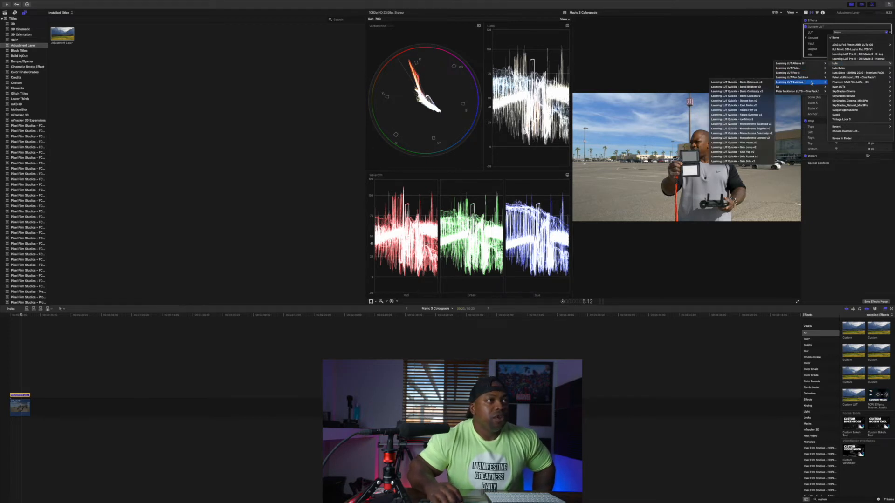
{"action": "left_click", "coordinate": [763, 82]}
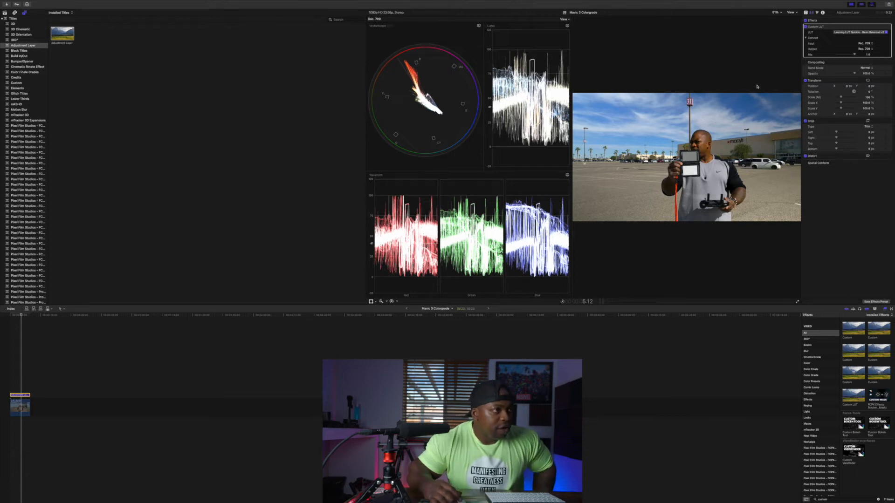
{"action": "left_click", "coordinate": [851, 4]}
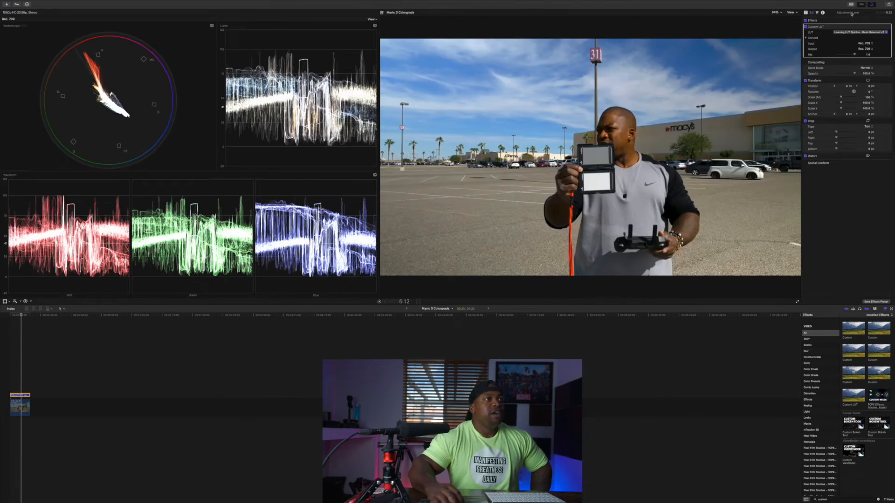
{"action": "left_click", "coordinate": [852, 4]}
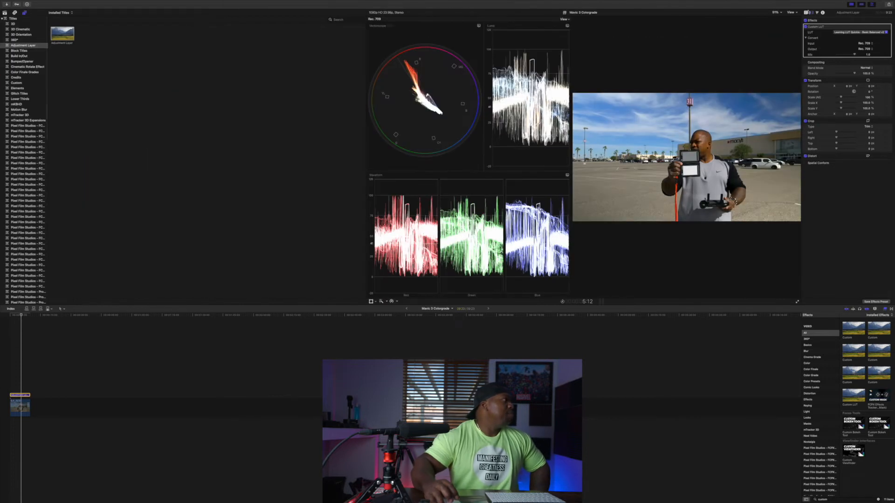
Append the remaining three drone clips from the event to the timeline in order after the first clip.
{"action": "left_click", "coordinate": [5, 13]}
{"action": "left_click", "coordinate": [105, 68]}
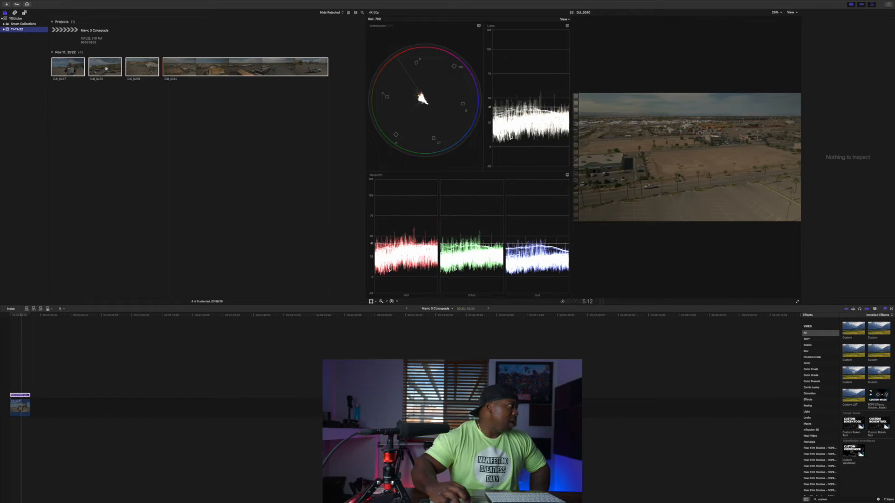
{"action": "left_click_drag", "start_coordinate": [105, 68], "coordinate": [39, 395]}
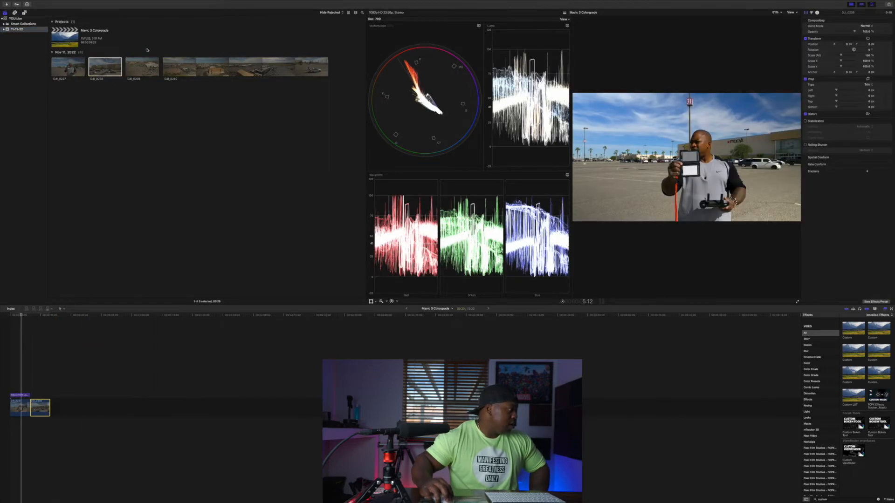
{"action": "left_click_drag", "start_coordinate": [147, 65], "coordinate": [79, 406]}
{"action": "left_click_drag", "start_coordinate": [214, 71], "coordinate": [168, 405]}
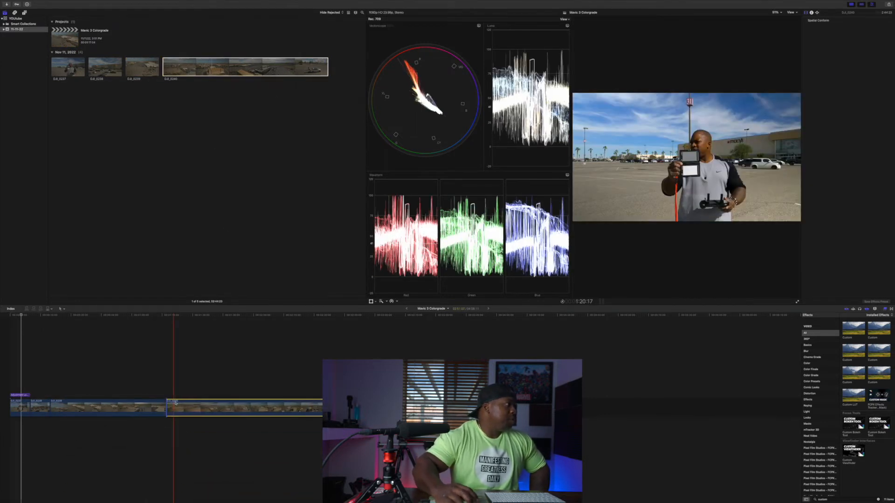
Copy the first clip's attributes and paste its ColorFinalePro effect onto the three newly added clips.
{"action": "left_click", "coordinate": [22, 405]}
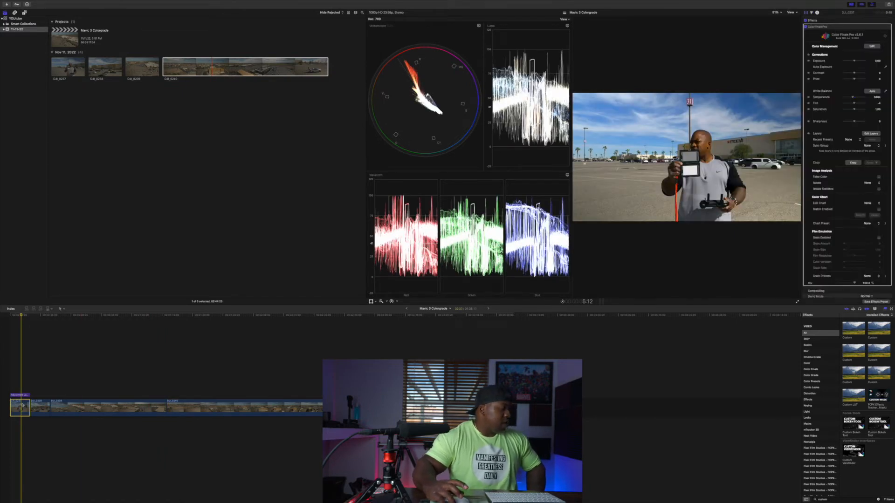
{"action": "left_click_drag", "start_coordinate": [42, 383], "coordinate": [497, 410]}
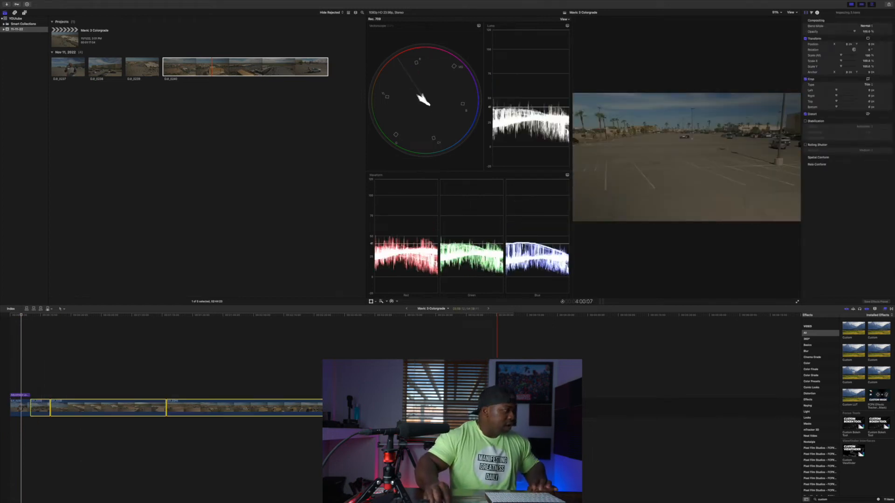
{"action": "key", "text": "super+shift+v"}
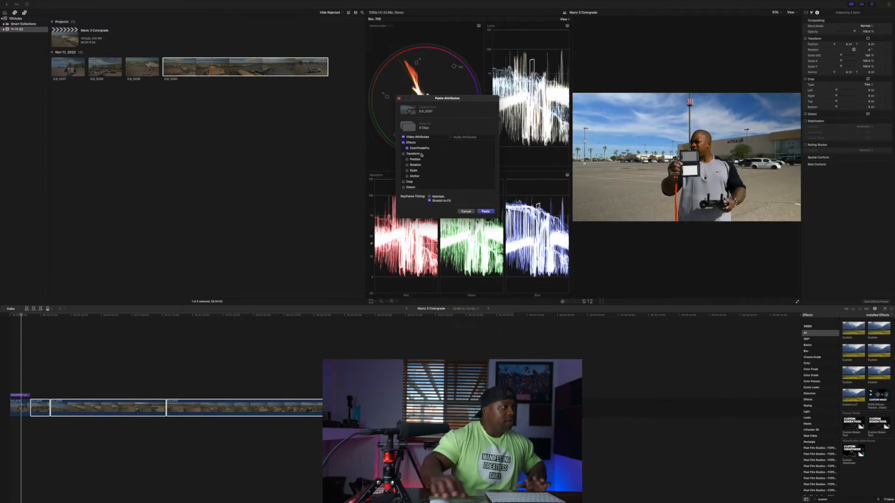
{"action": "left_click", "coordinate": [486, 211]}
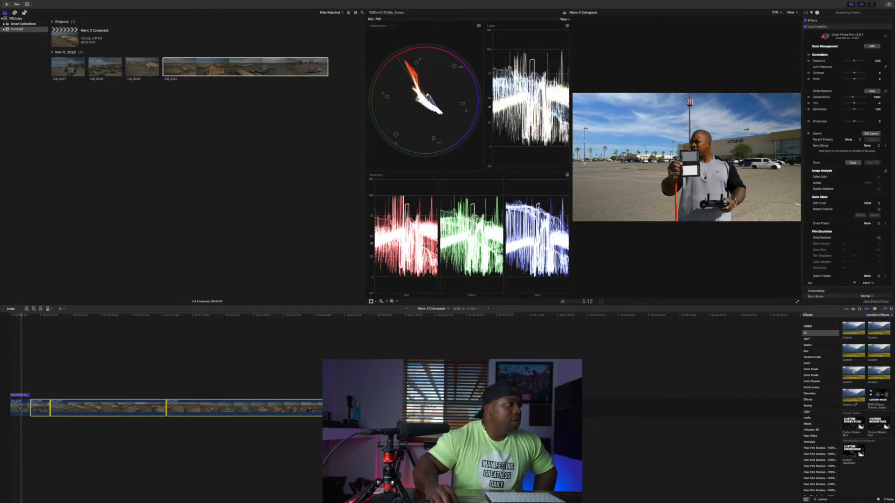
Lower the Gain master in the second clip's Color Wheels layer to bring down its highlights.
{"action": "left_click", "coordinate": [40, 352]}
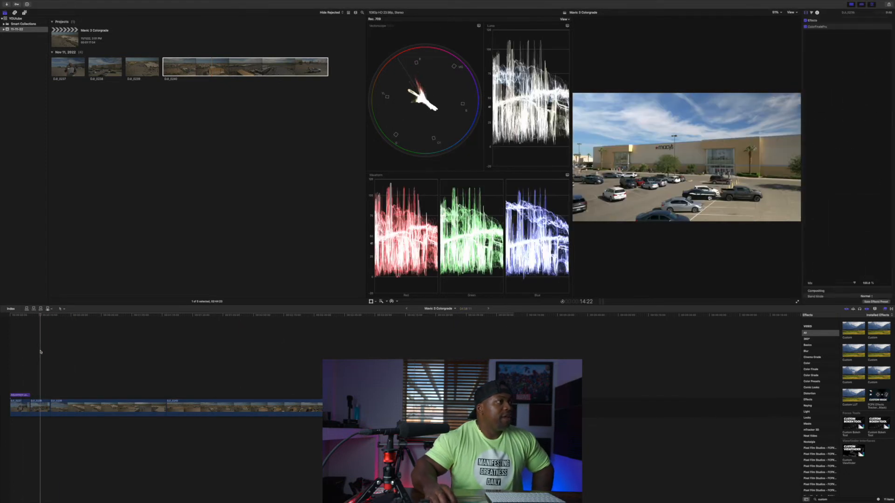
{"action": "left_click", "coordinate": [39, 405]}
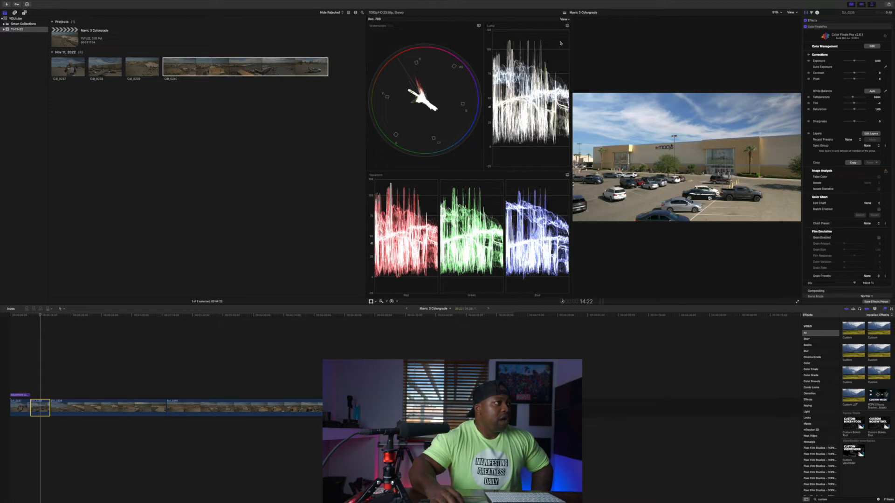
{"action": "left_click", "coordinate": [872, 135]}
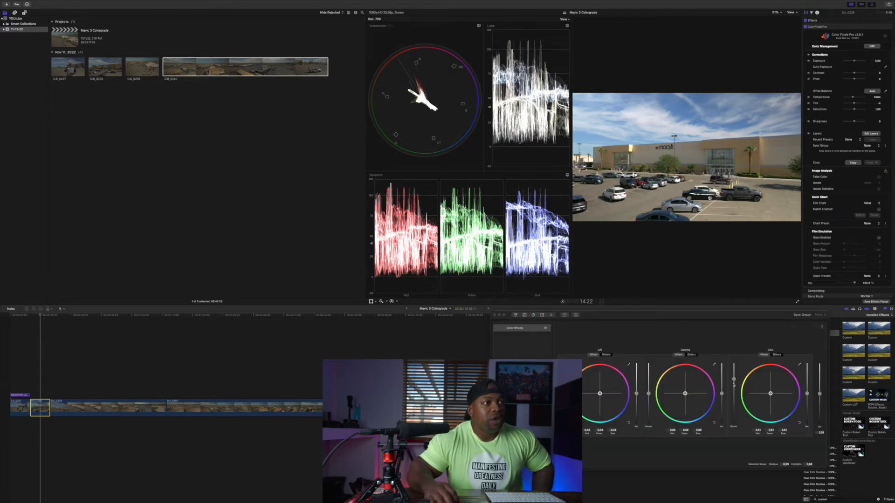
{"action": "left_click_drag", "start_coordinate": [735, 379], "coordinate": [736, 385]}
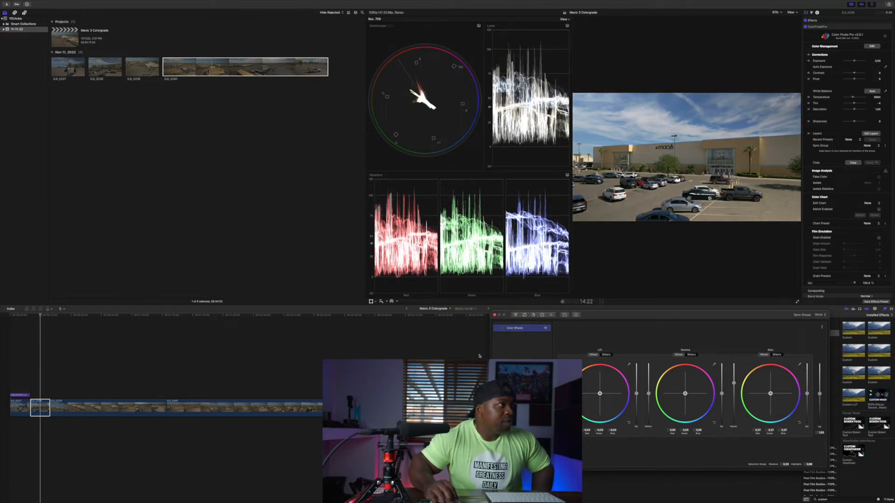
Lower the Gain master slightly in the third clip's Color Wheels layer.
{"action": "left_click", "coordinate": [71, 374]}
{"action": "left_click", "coordinate": [88, 407]}
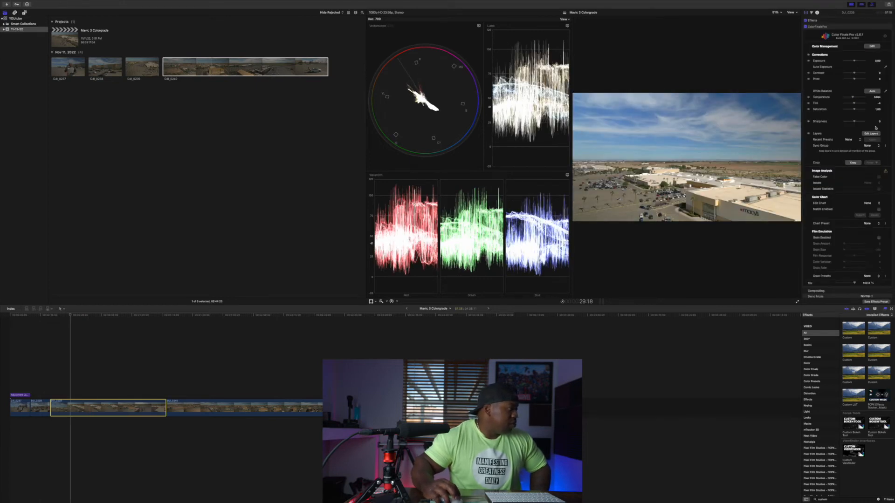
{"action": "left_click", "coordinate": [875, 134]}
{"action": "left_click_drag", "start_coordinate": [735, 382], "coordinate": [735, 384]}
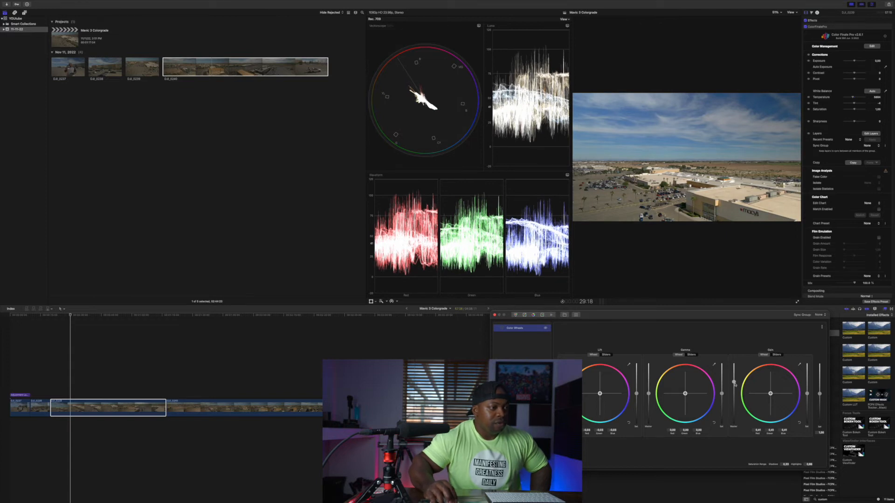
Lower the Gain master in the fourth clip's Color Wheels layer to reduce its highlights.
{"action": "left_click", "coordinate": [280, 396]}
{"action": "left_click", "coordinate": [286, 399]}
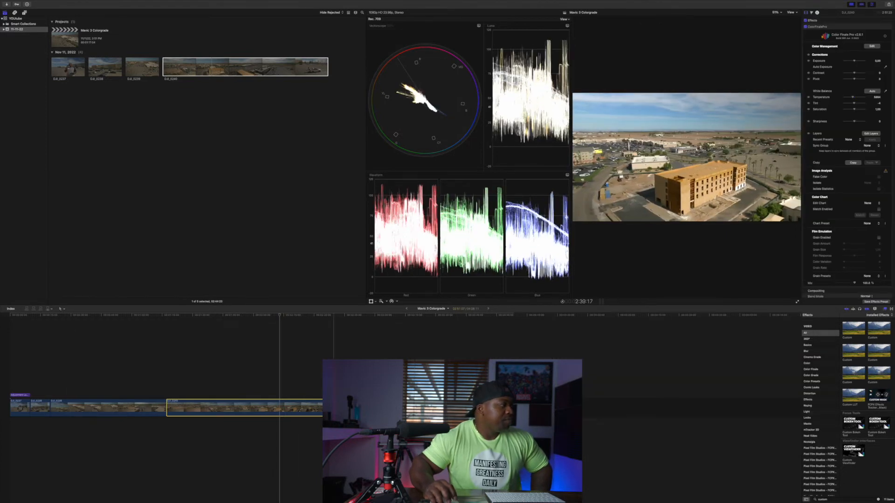
{"action": "left_click", "coordinate": [876, 135]}
{"action": "left_click_drag", "start_coordinate": [734, 380], "coordinate": [735, 385]}
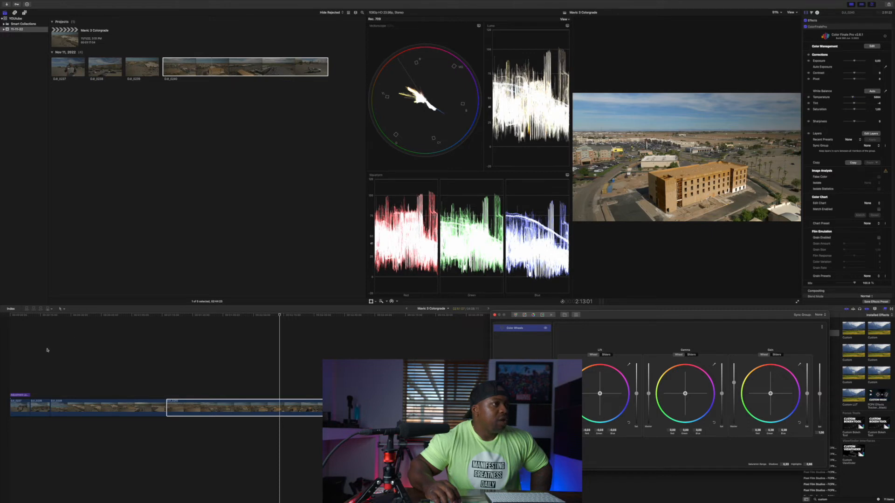
Extend the adjustment layer from the end of the first clip to the end of the last clip in the timeline.
{"action": "left_click", "coordinate": [34, 404]}
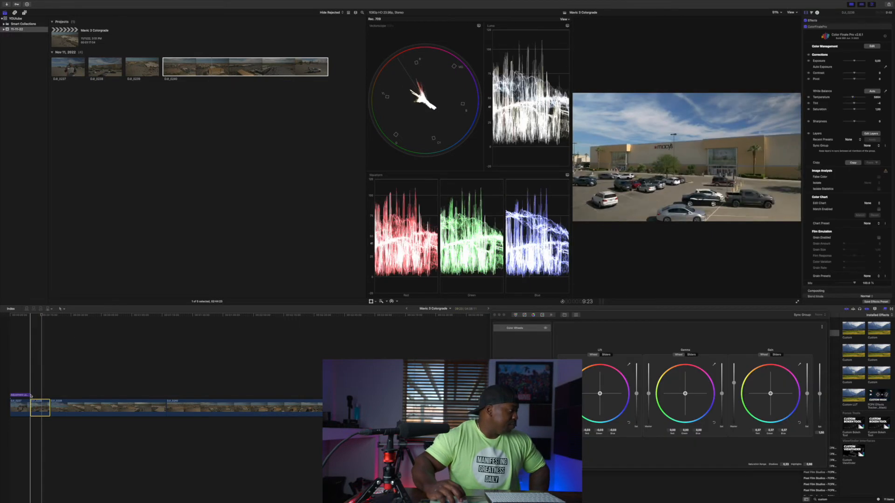
{"action": "left_click_drag", "start_coordinate": [28, 396], "coordinate": [373, 377]}
{"action": "left_click_drag", "start_coordinate": [506, 377], "coordinate": [514, 377]}
{"action": "scroll", "coordinate": [492, 380], "scroll_direction": "right", "scroll_amount": 5}
{"action": "left_click_drag", "start_coordinate": [345, 395], "coordinate": [372, 395]}
{"action": "scroll", "coordinate": [234, 354], "scroll_direction": "left", "scroll_amount": 5}
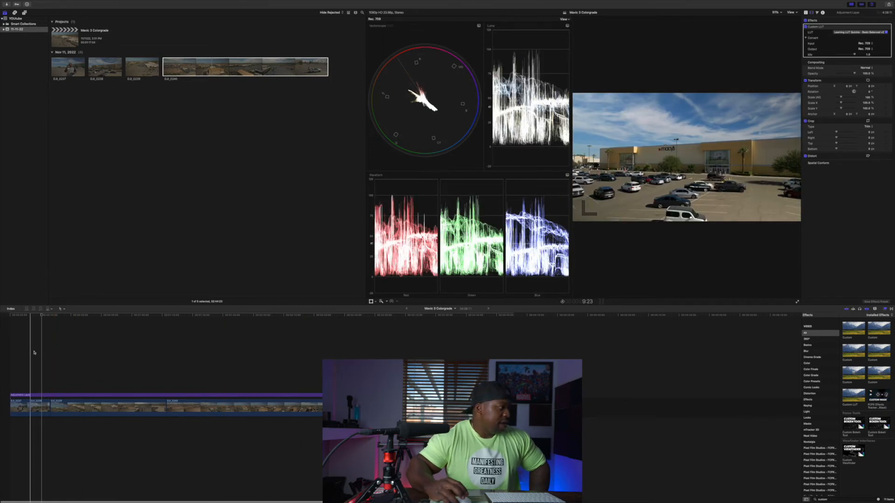
Blade the adjustment layer at each cut between the four clips, returning to the Select tool when finished.
{"action": "left_click", "coordinate": [36, 354]}
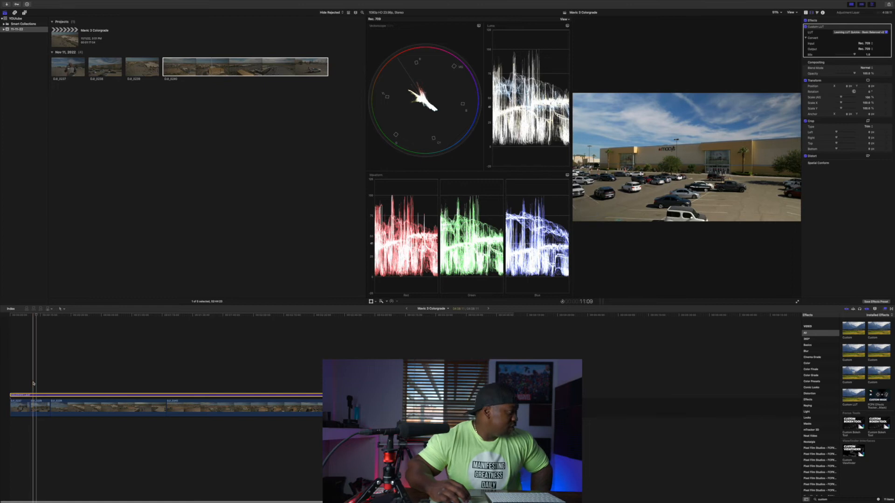
{"action": "key", "text": "b"}
{"action": "left_click", "coordinate": [30, 395]}
{"action": "left_click", "coordinate": [50, 395]}
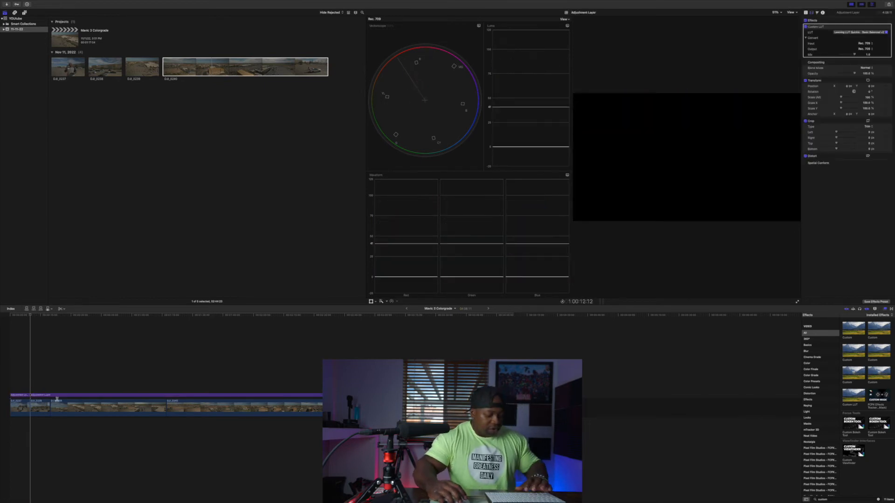
{"action": "left_click", "coordinate": [167, 396]}
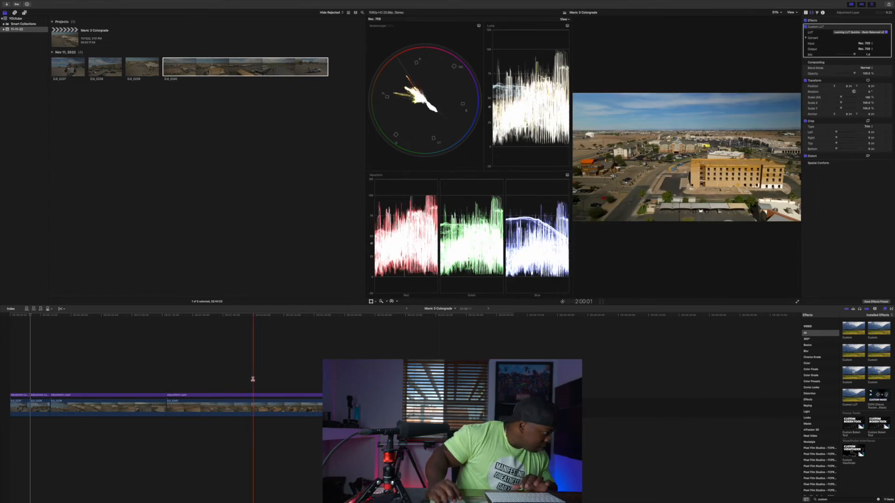
{"action": "key", "text": "a"}
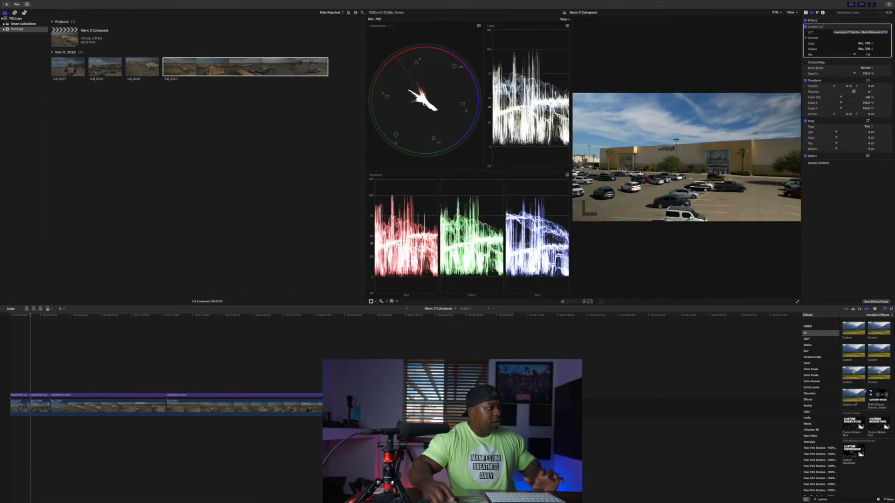
Add a second Custom LUT effect to the adjustment layer segments above the second, third and fourth clips.
{"action": "left_click", "coordinate": [686, 157]}
{"action": "left_click_drag", "start_coordinate": [855, 397], "coordinate": [43, 398]}
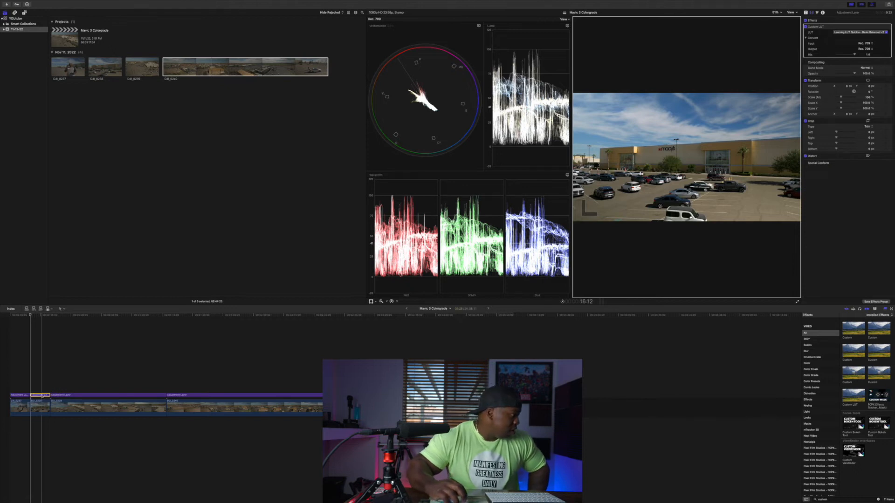
{"action": "left_click_drag", "start_coordinate": [855, 398], "coordinate": [122, 396]}
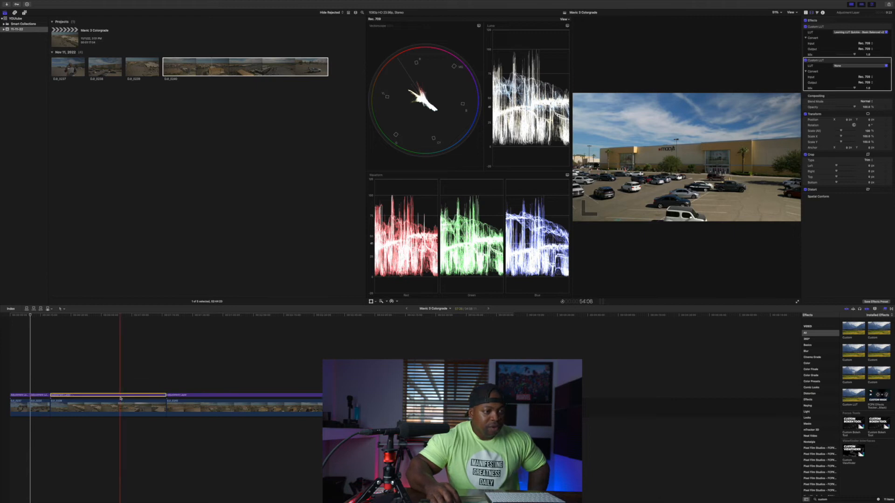
{"action": "left_click_drag", "start_coordinate": [854, 397], "coordinate": [347, 396]}
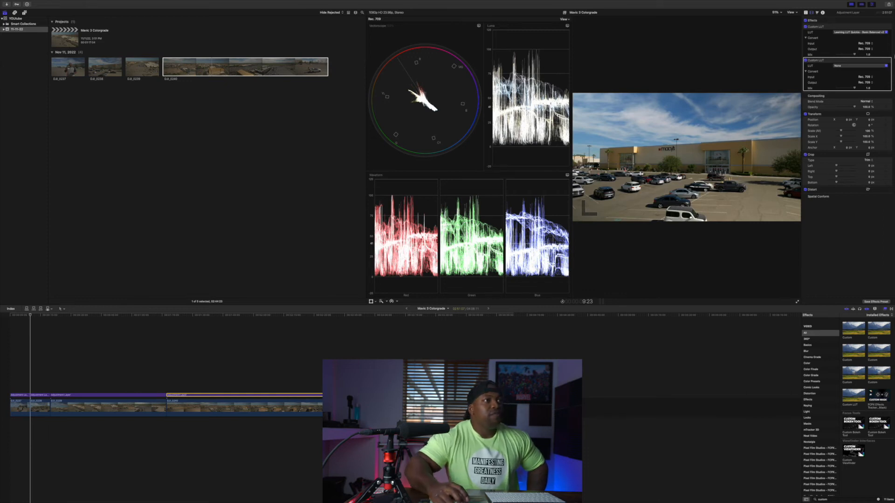
Set the fourth adjustment layer segment's second Custom LUT to Leeming LUT Quickie - Basic Brighter v2.
{"action": "left_click", "coordinate": [886, 67]}
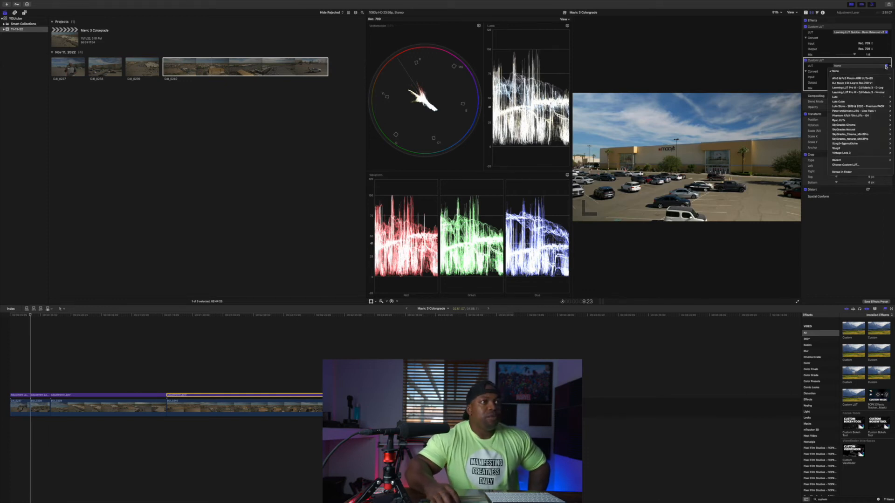
{"action": "mouse_move", "coordinate": [861, 96]}
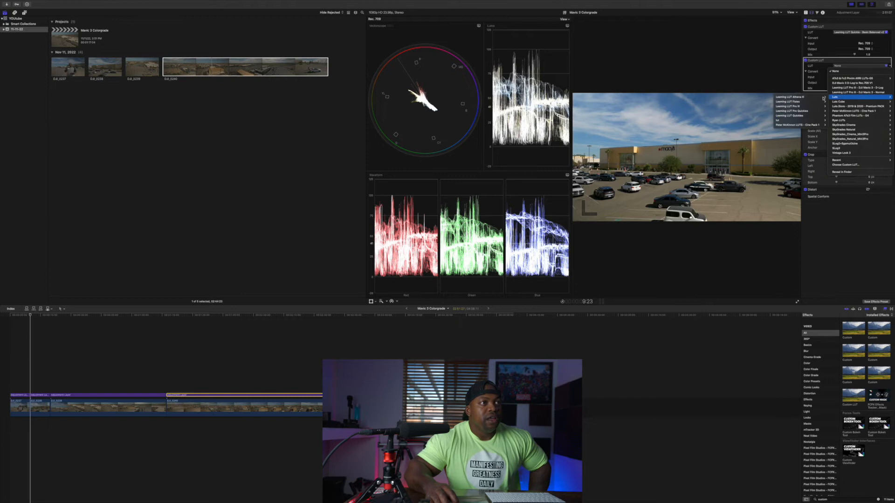
{"action": "mouse_move", "coordinate": [793, 115]}
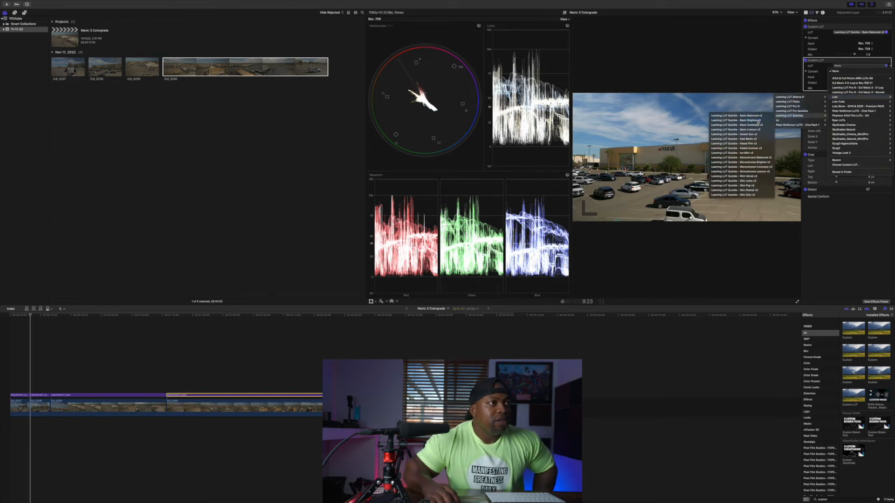
{"action": "left_click", "coordinate": [758, 122]}
{"action": "left_click", "coordinate": [121, 390]}
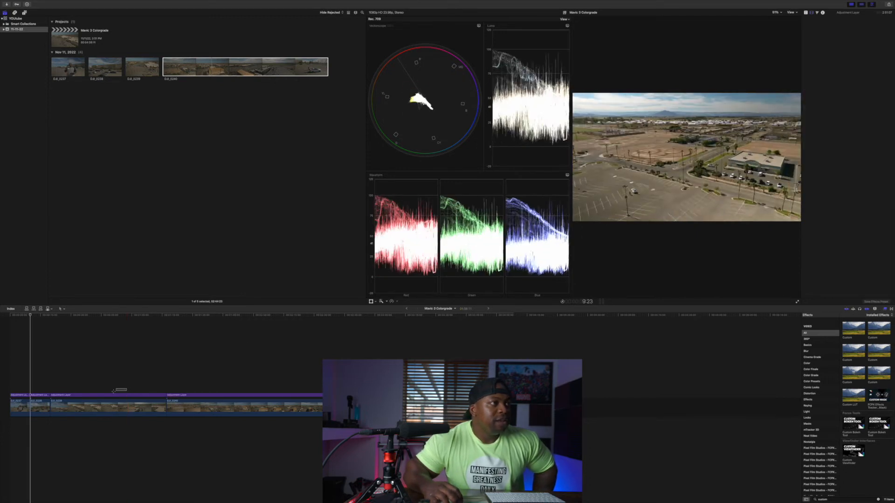
Delete the adjustment layer segments above the second and third clips and extend the fourth clip's segment back to the second clip's start.
{"action": "left_click", "coordinate": [54, 395]}
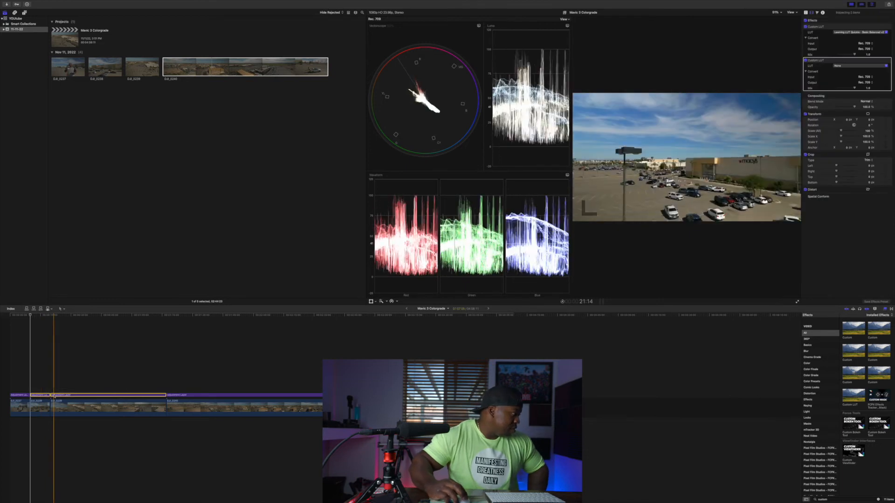
{"action": "key", "text": "Delete"}
{"action": "left_click_drag", "start_coordinate": [166, 395], "coordinate": [30, 396]}
{"action": "key", "text": "super+7"}
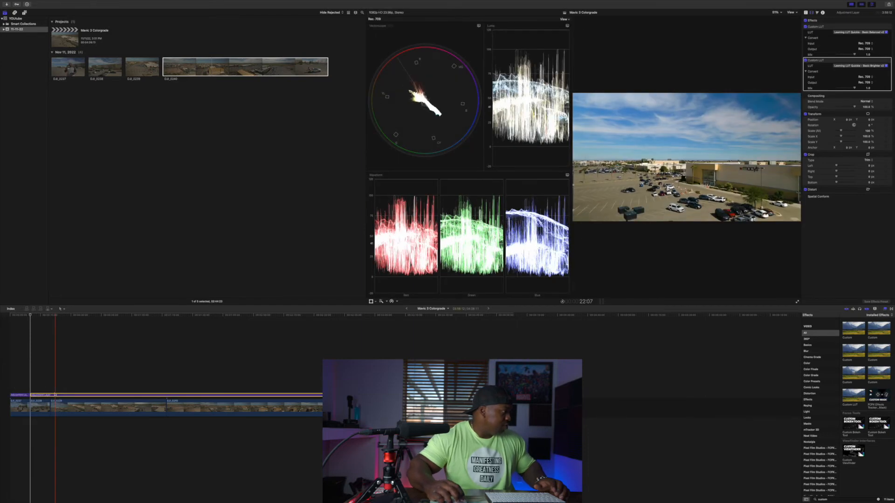
Blade the extended adjustment layer at the second-third and third-fourth clip cuts, returning to the Select tool when finished.
{"action": "key", "text": "t"}
{"action": "left_click", "coordinate": [51, 395]}
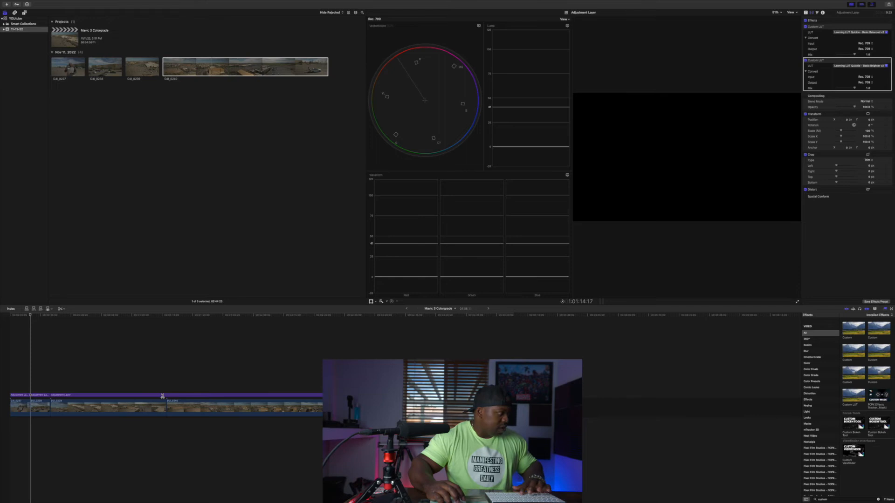
{"action": "left_click", "coordinate": [166, 395]}
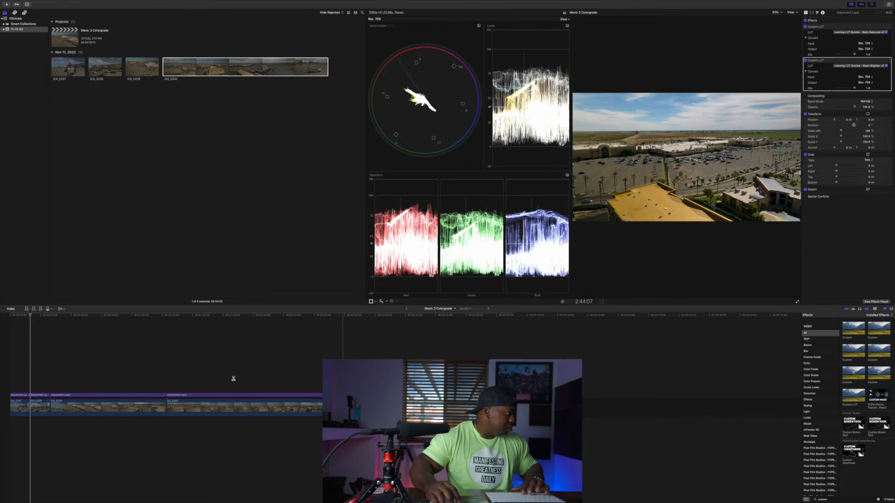
{"action": "key", "text": "a"}
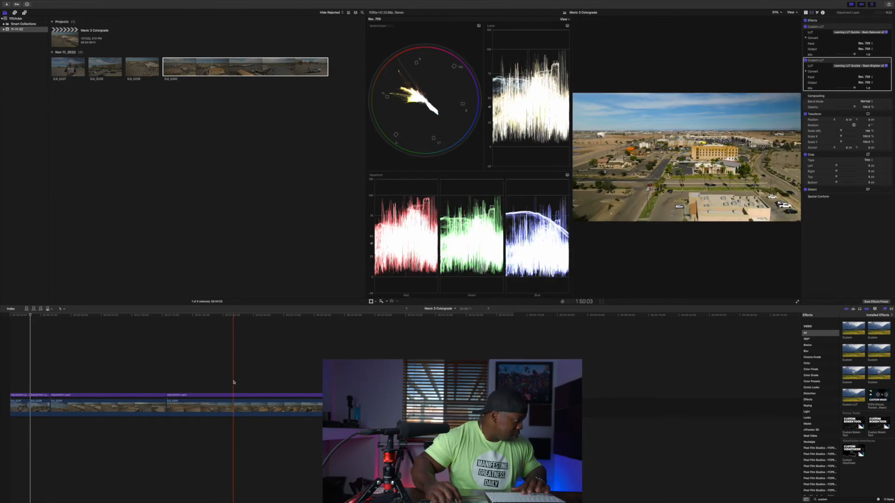
Add a Curves layer to the second clip in Color Finale Pro, anchor the master curve's midpoint and lift the shadows.
{"action": "left_click", "coordinate": [39, 370]}
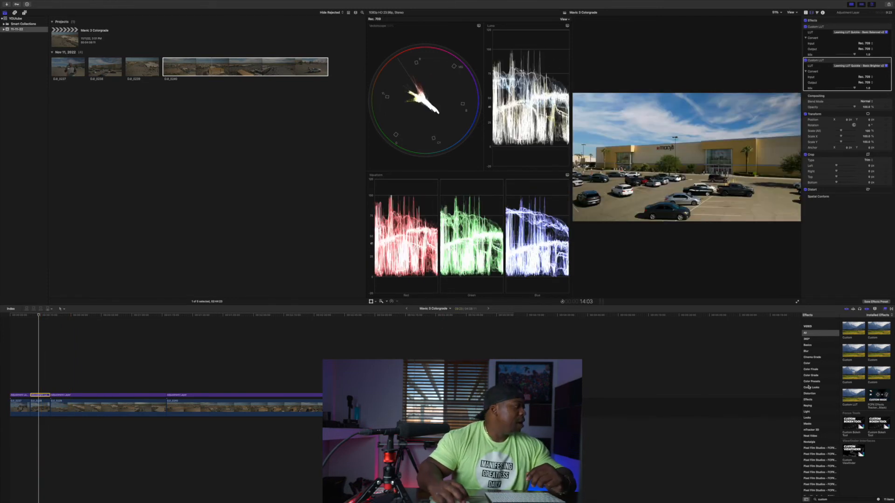
{"action": "left_click", "coordinate": [40, 408]}
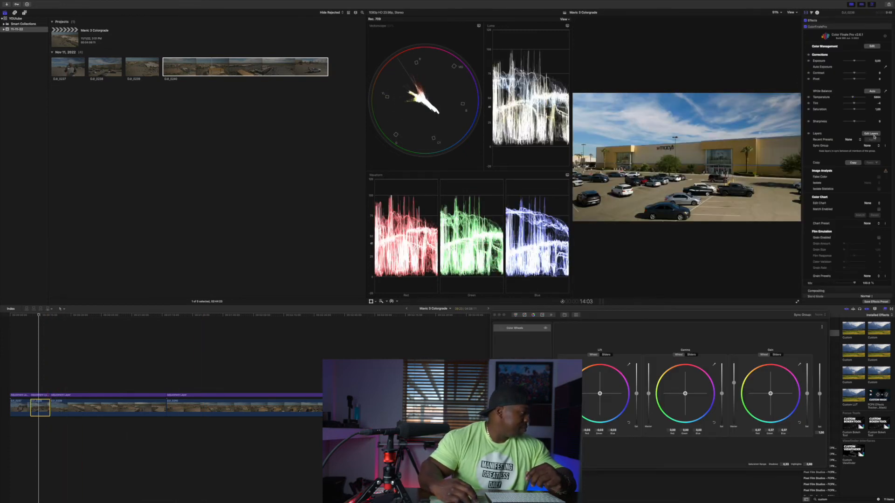
{"action": "left_click", "coordinate": [524, 316]}
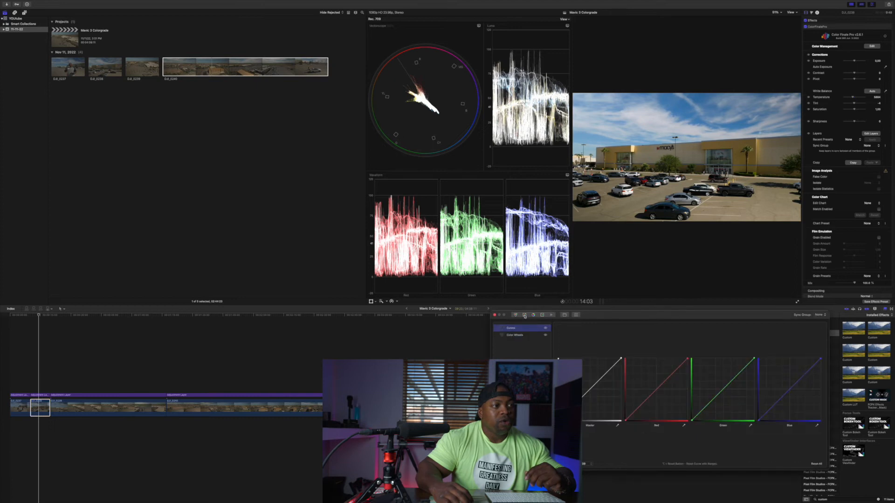
{"action": "left_click", "coordinate": [591, 389]}
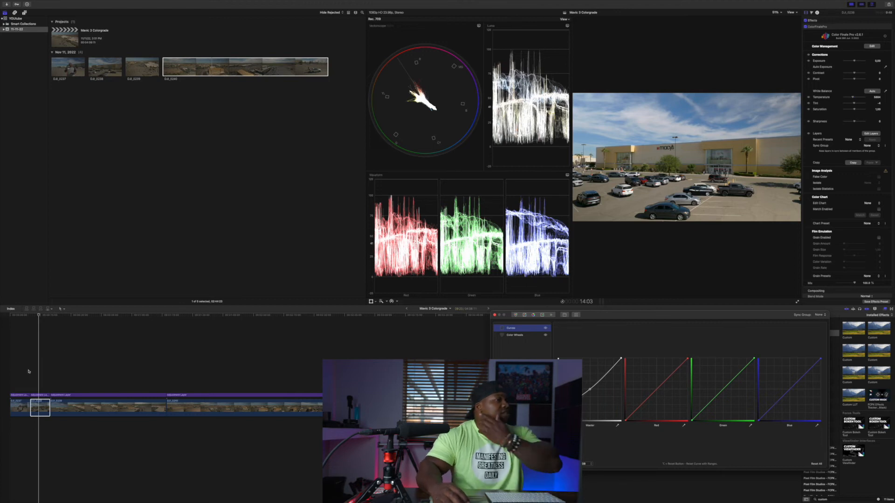
Add a Curves layer to the third clip, anchor its master curve at the midpoint and slightly lift the shadows.
{"action": "left_click", "coordinate": [82, 362]}
{"action": "left_click", "coordinate": [76, 320]}
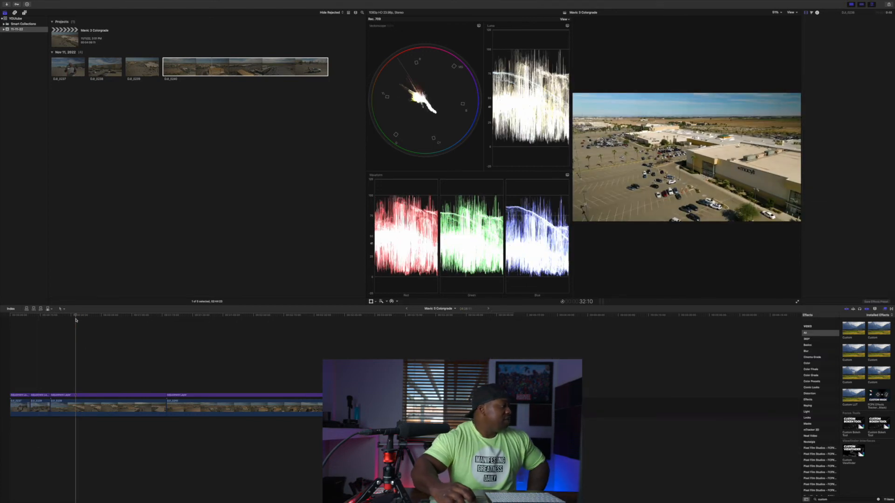
{"action": "left_click", "coordinate": [87, 395]}
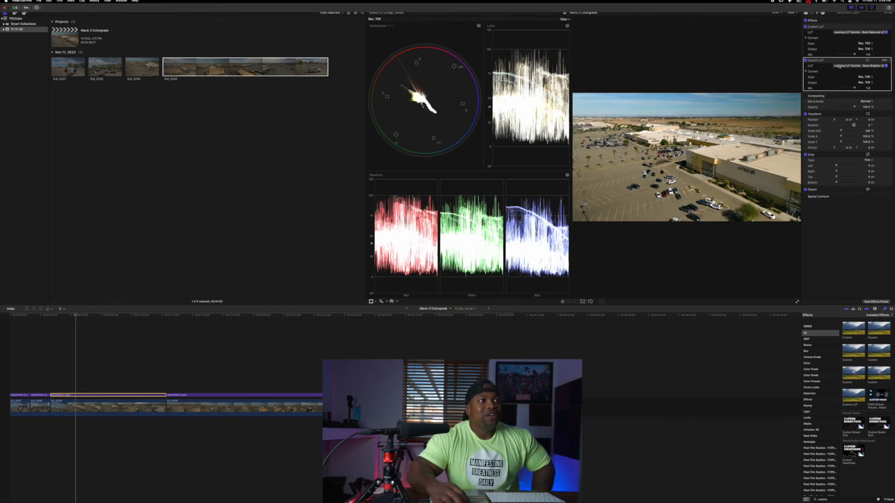
{"action": "left_click", "coordinate": [130, 408]}
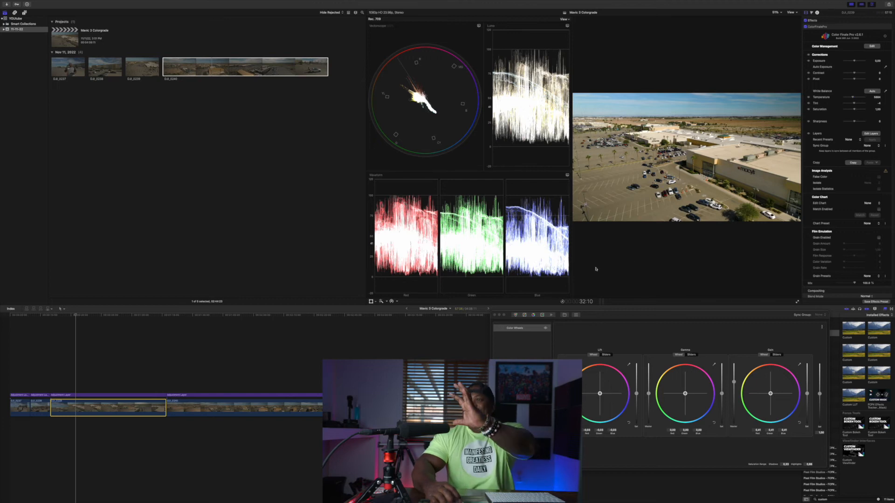
{"action": "left_click", "coordinate": [525, 314]}
{"action": "left_click", "coordinate": [590, 391]}
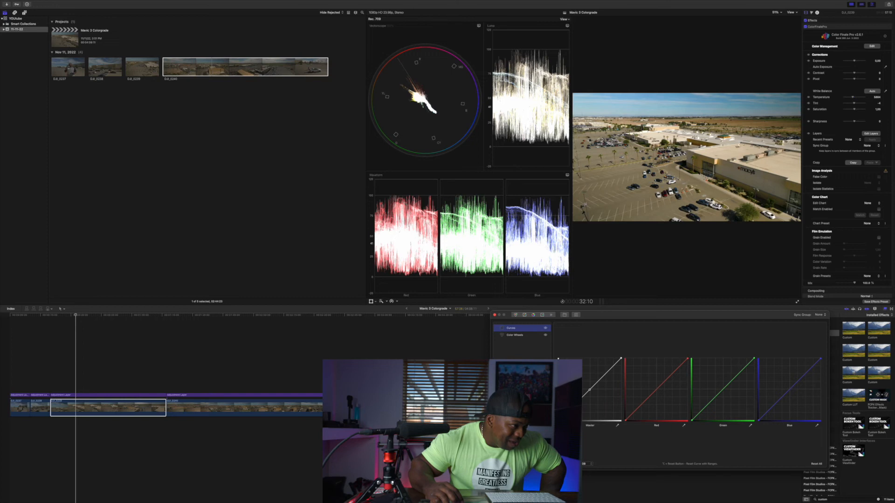
{"action": "left_click_drag", "start_coordinate": [574, 406], "coordinate": [573, 402]}
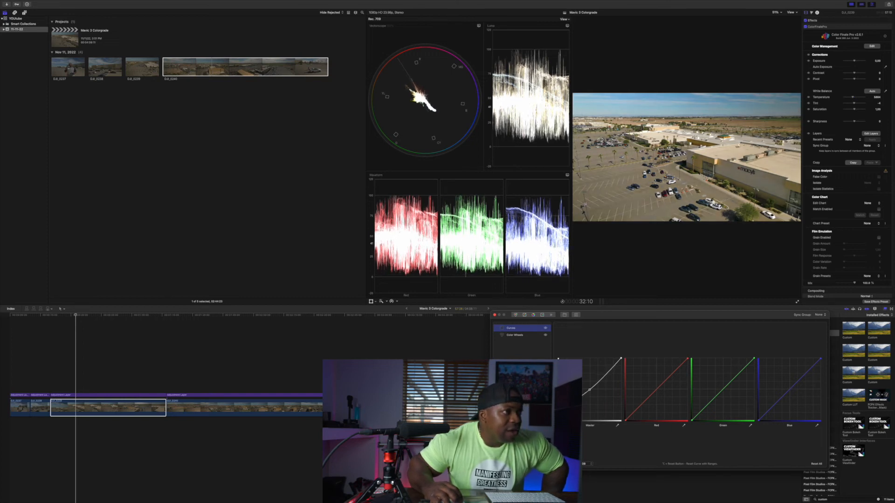
{"action": "left_click_drag", "start_coordinate": [573, 404], "coordinate": [574, 406]}
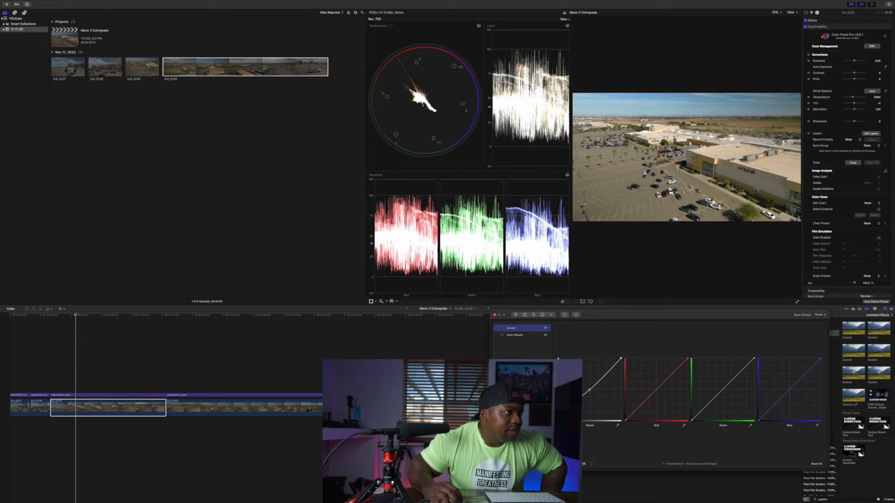
Add a Curves layer to the fourth clip, anchor its master curve's midpoint, lift the shadows and close the layer editor.
{"action": "left_click", "coordinate": [279, 406]}
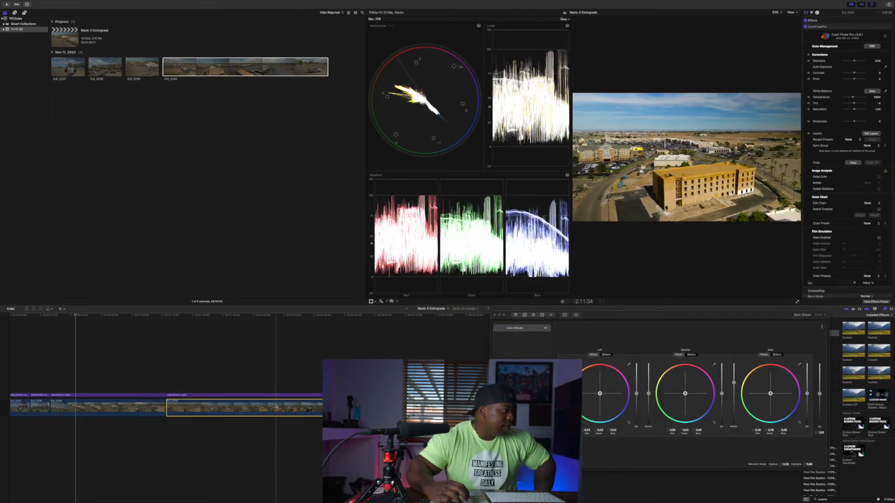
{"action": "left_click", "coordinate": [525, 316]}
{"action": "left_click", "coordinate": [590, 390]}
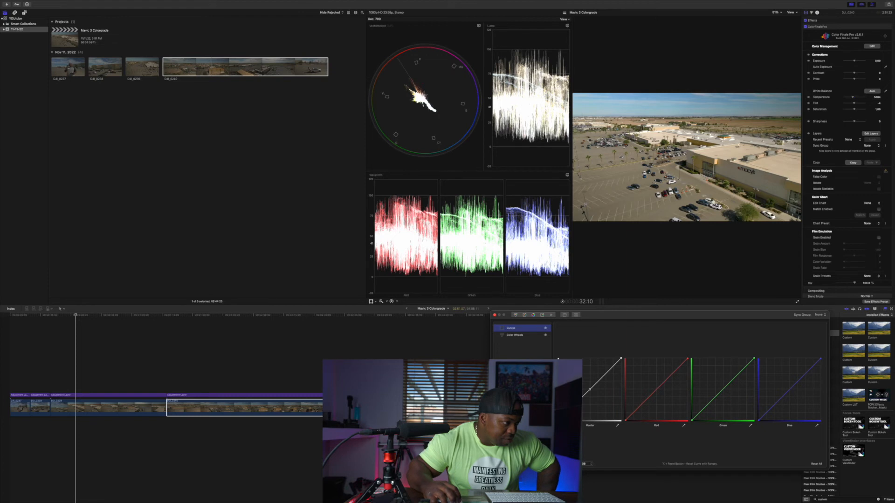
{"action": "left_click_drag", "start_coordinate": [574, 405], "coordinate": [573, 402]}
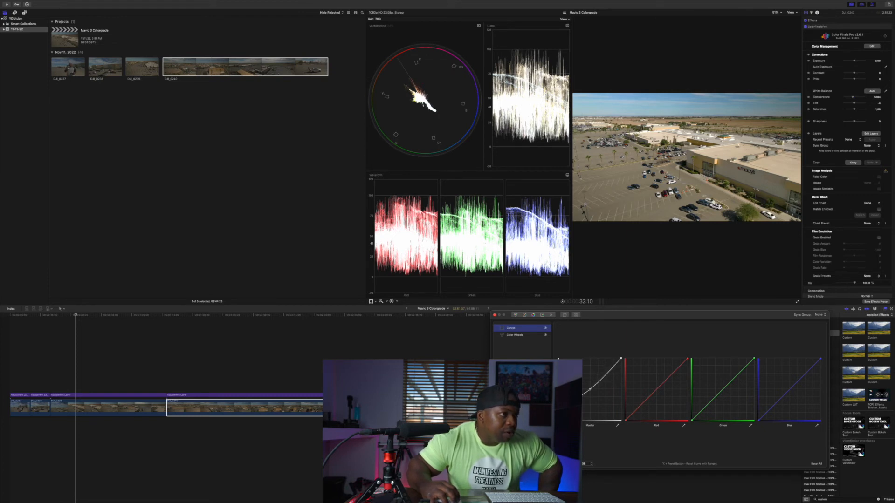
{"action": "left_click", "coordinate": [494, 315]}
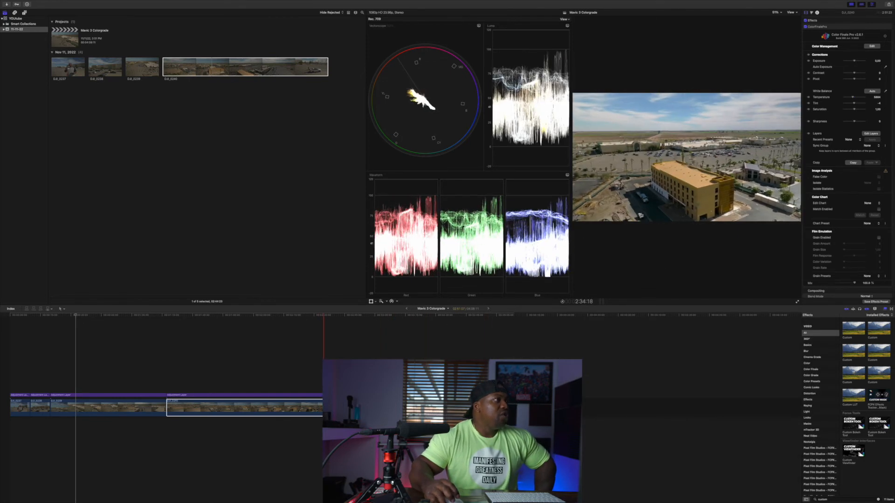
Check the fourth clip near its end and slightly raise the Gamma master in its Color Wheels layer.
{"action": "left_click", "coordinate": [342, 376]}
{"action": "left_click", "coordinate": [342, 408]}
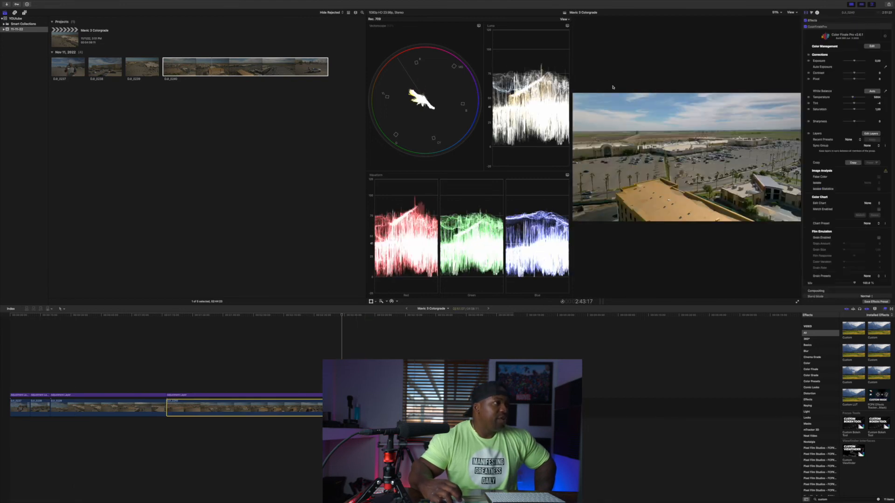
{"action": "left_click", "coordinate": [871, 134]}
{"action": "left_click", "coordinate": [693, 398]}
{"action": "left_click", "coordinate": [521, 335]}
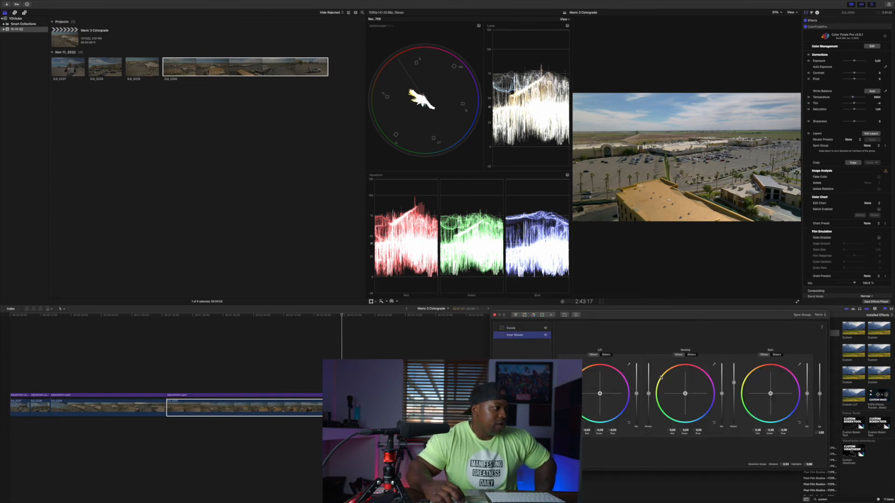
{"action": "left_click_drag", "start_coordinate": [648, 394], "coordinate": [648, 393]}
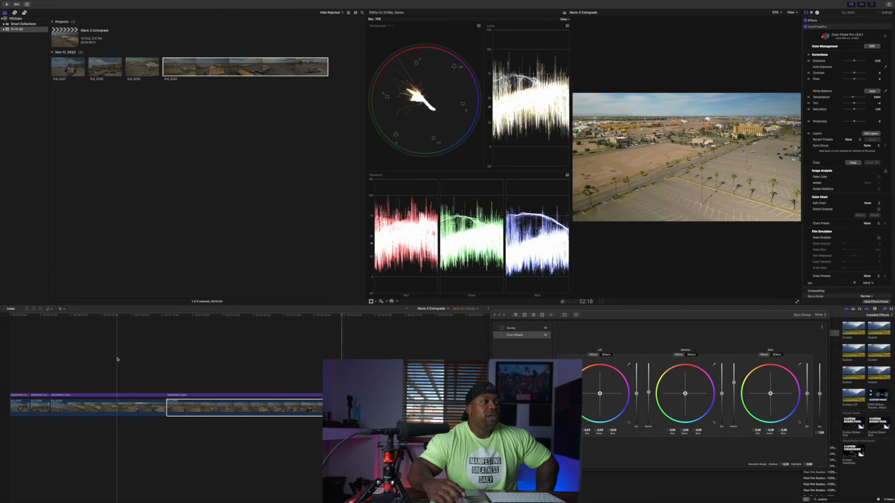
Show the third clip's Info inspector settings to examine its assigned Camera LUT.
{"action": "left_click", "coordinate": [127, 408]}
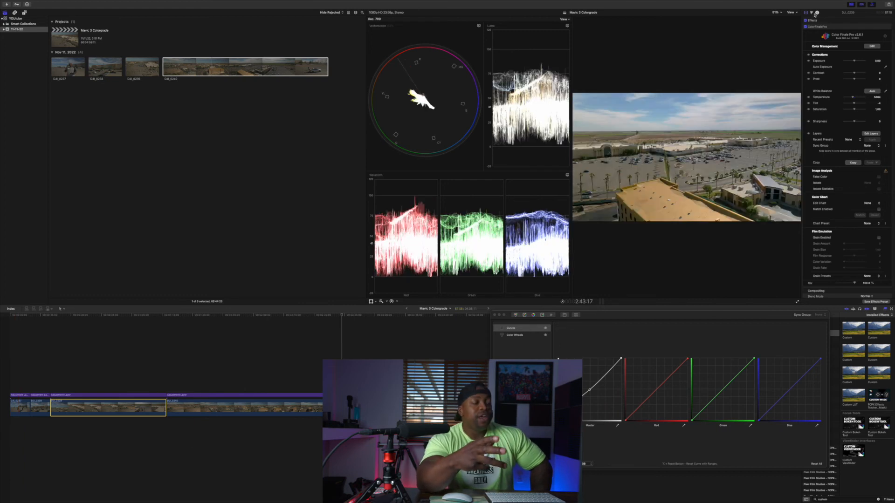
{"action": "left_click", "coordinate": [816, 13]}
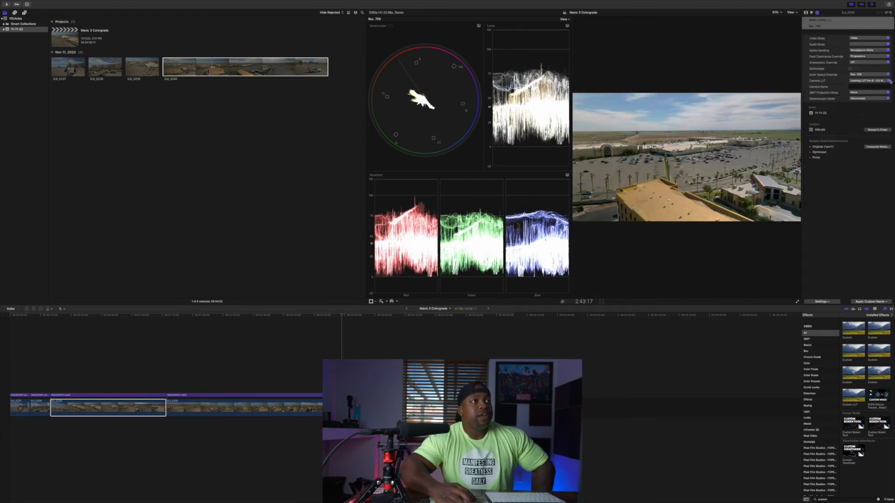